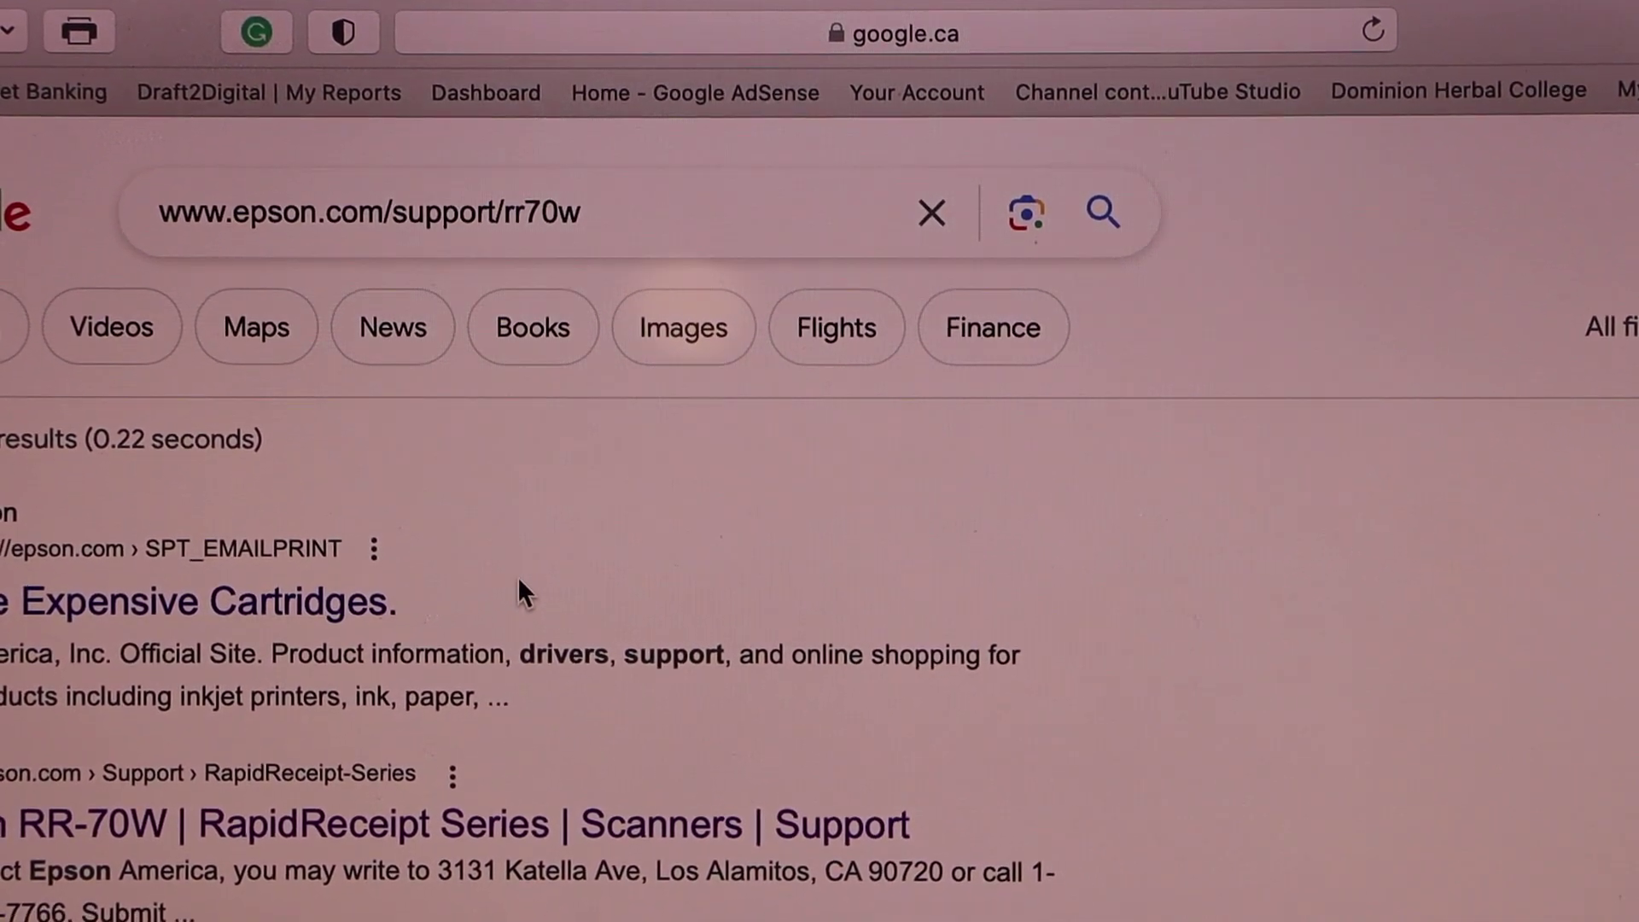
scroll(519, 596, down, 2)
scroll(516, 596, down, 2)
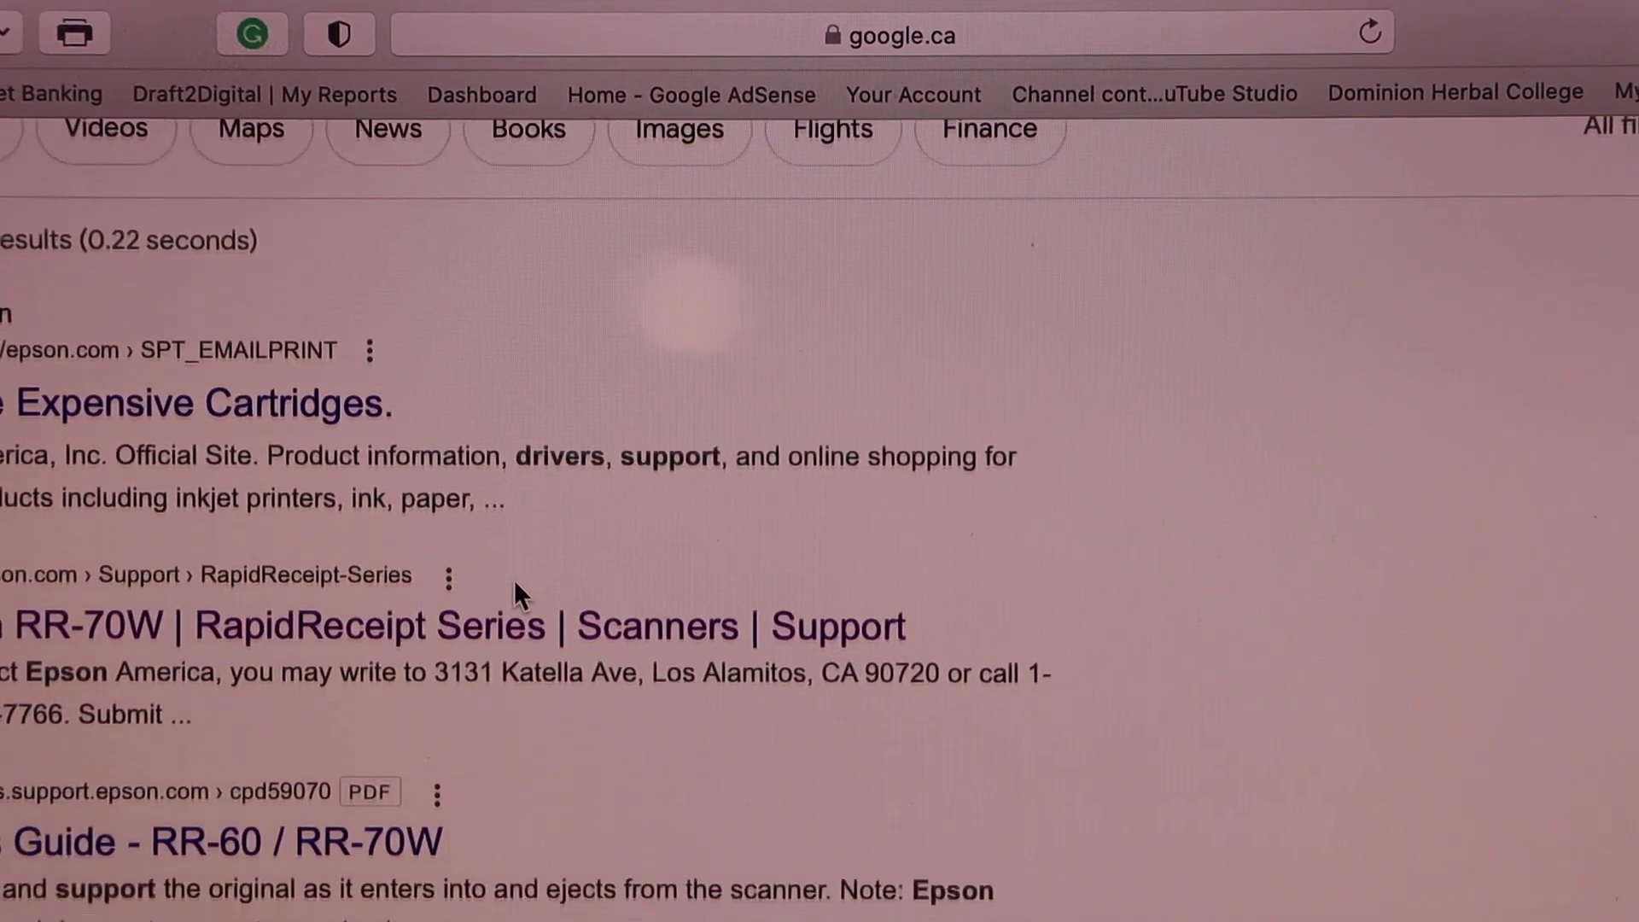
scroll(516, 589, down, 2)
scroll(512, 582, down, 1)
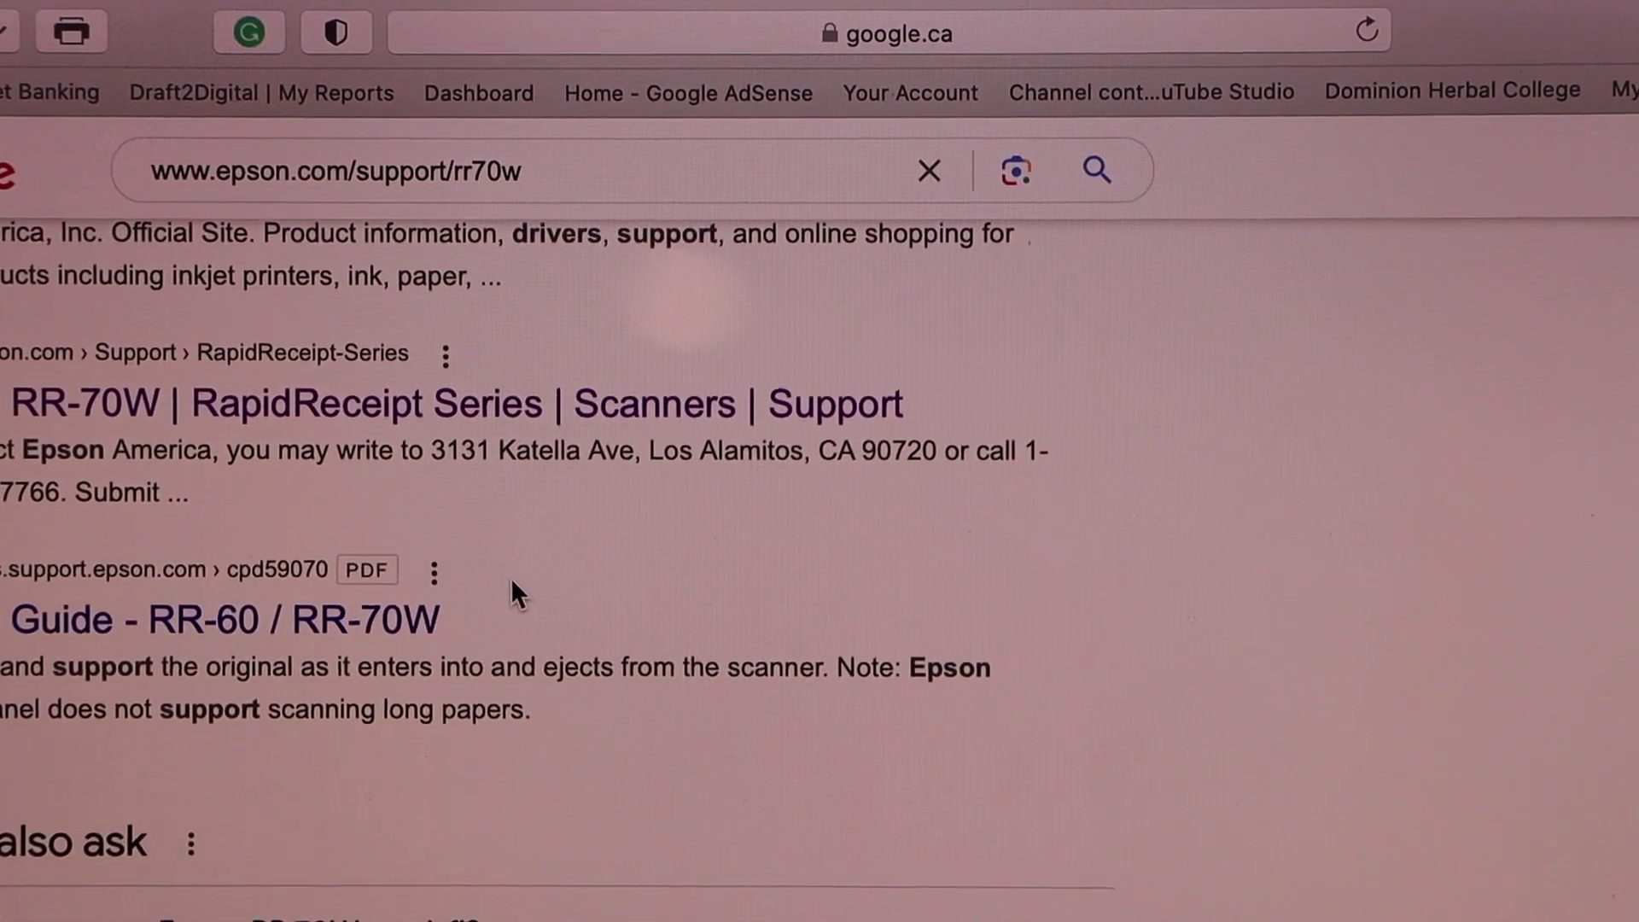
Step: Open the 'RR-70W | RapidReceipt Series | Scanners | Support' page from the Google results
click(167, 407)
scroll(414, 263, down, 5)
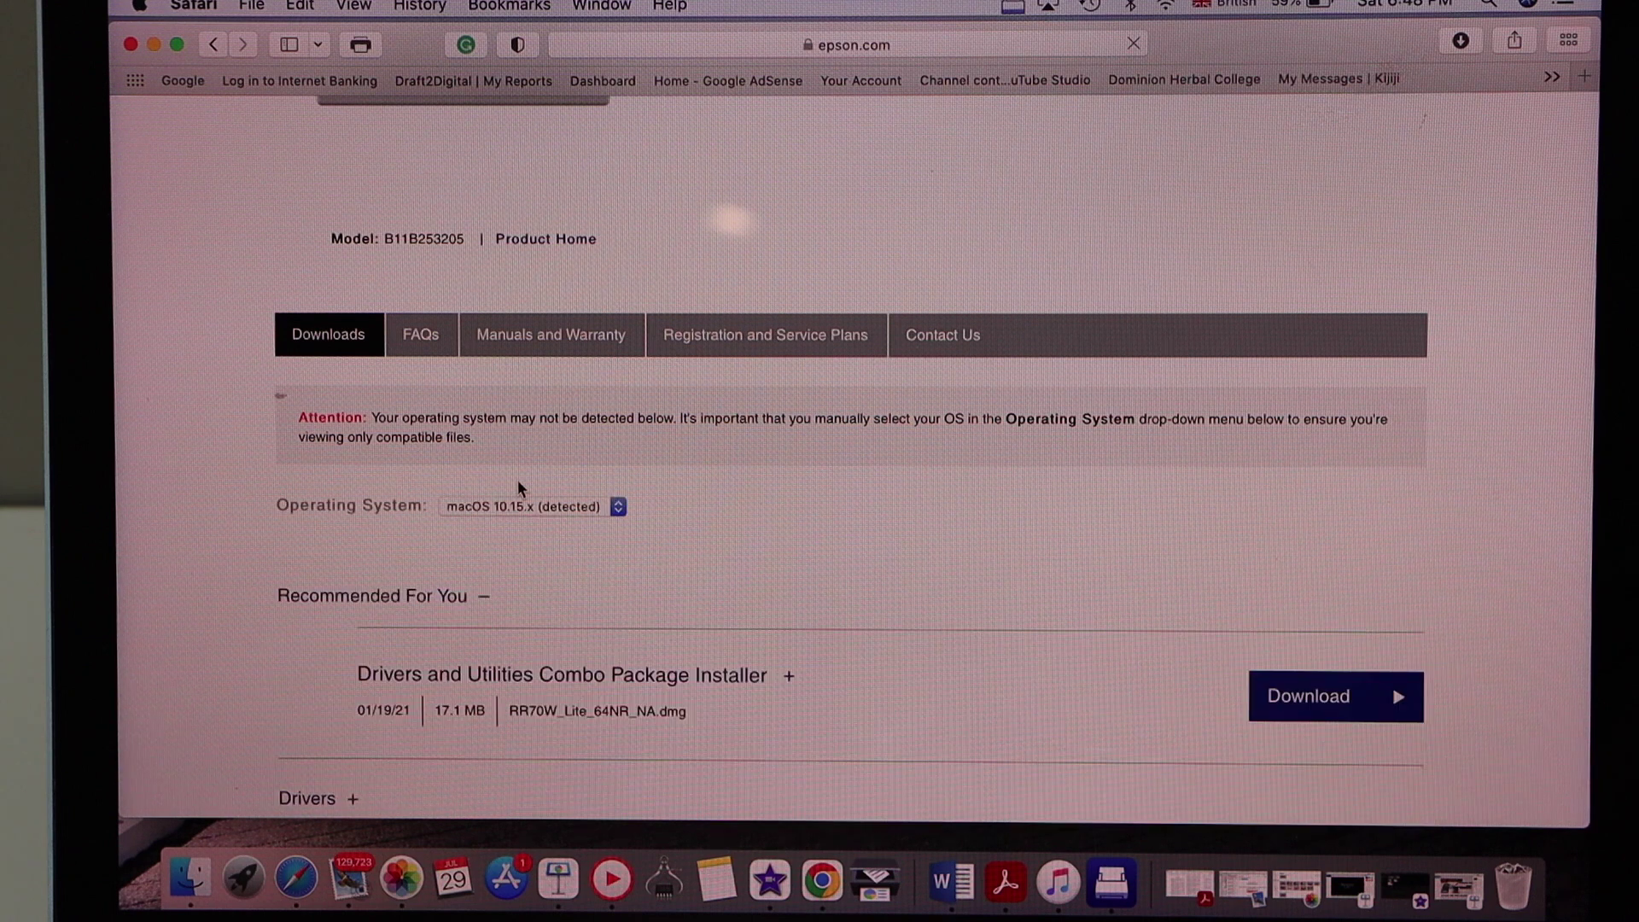
scroll(517, 488, down, 2)
scroll(519, 486, down, 2)
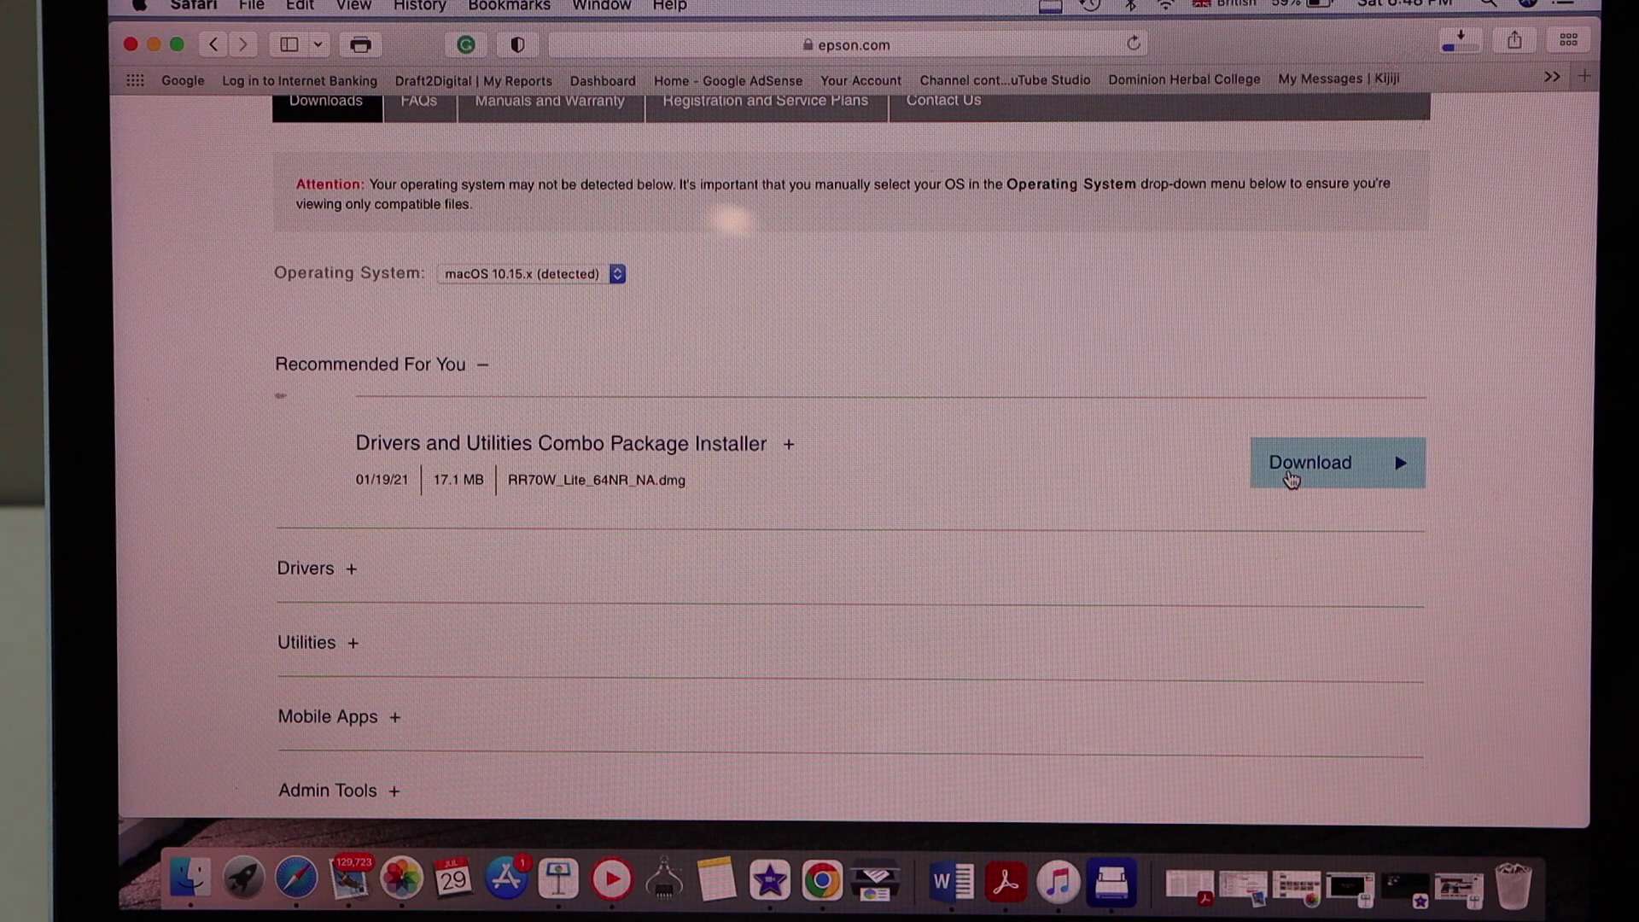
Step: Open RR70W_Lite_64NR_NA.dmg from Safari's downloads and allow it to launch
click(1460, 40)
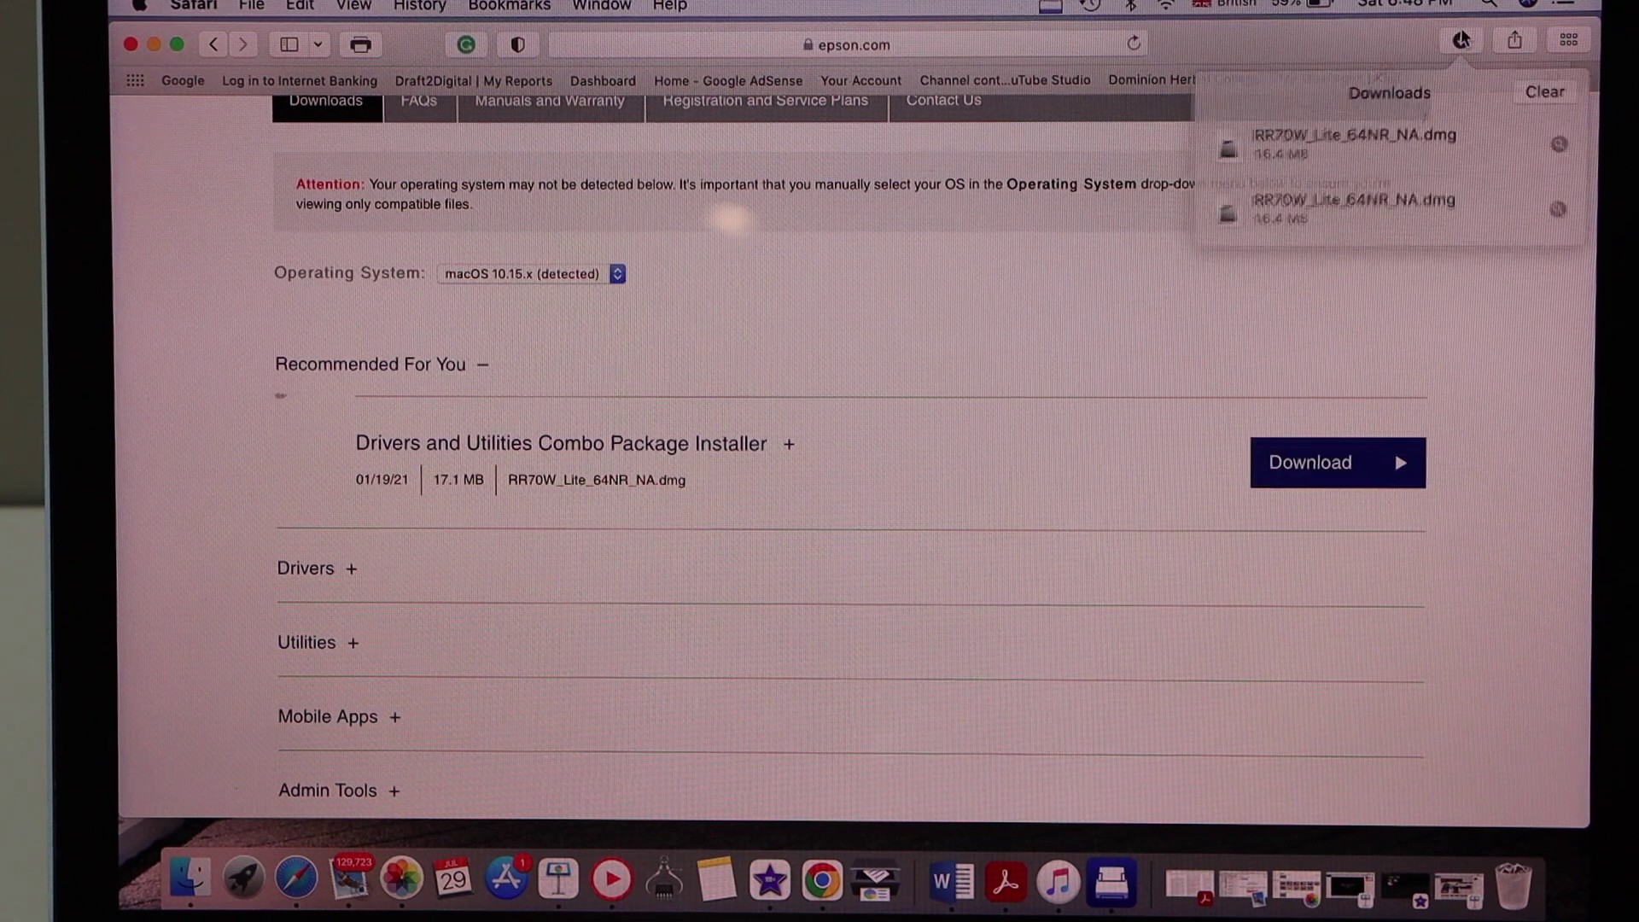
click(1370, 210)
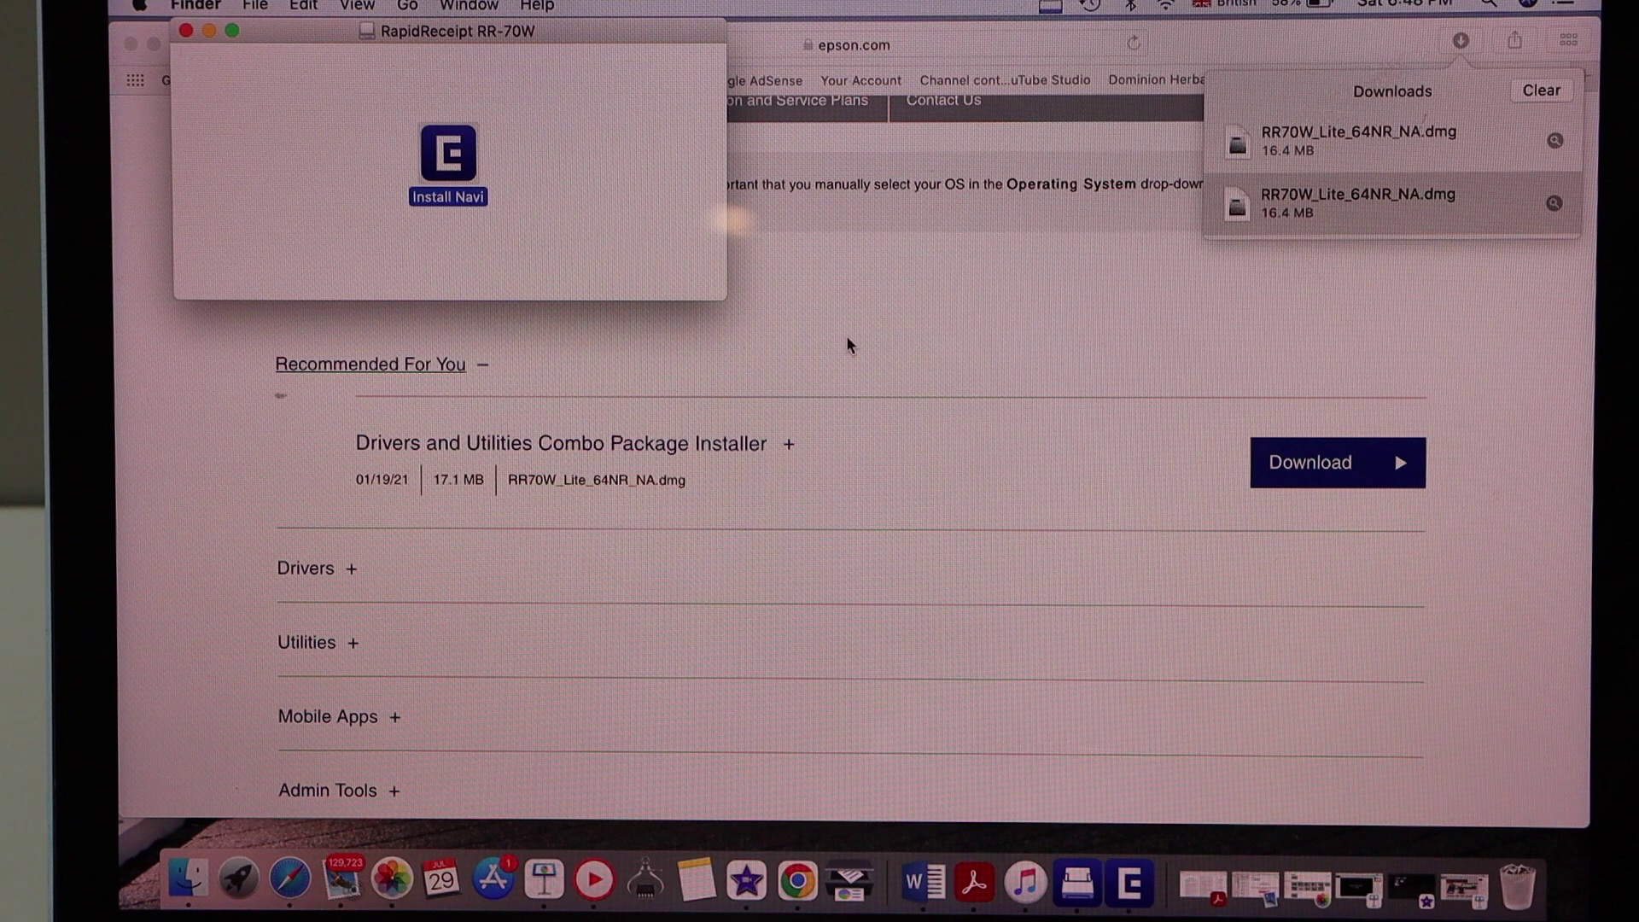
click(1084, 374)
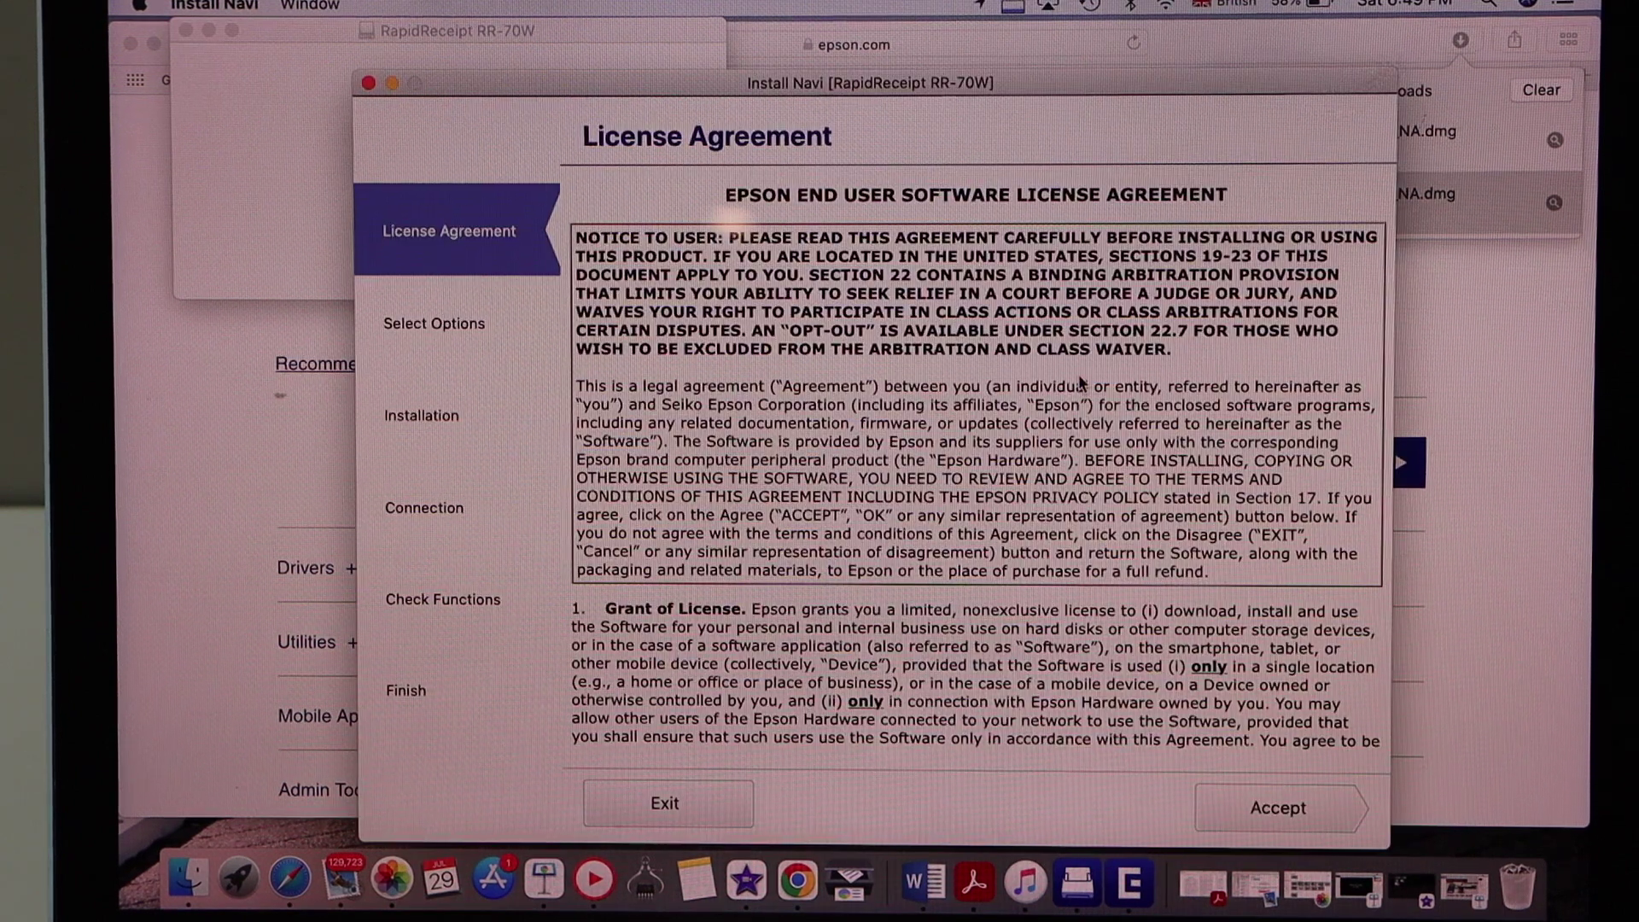
scroll(1260, 749, down, 3)
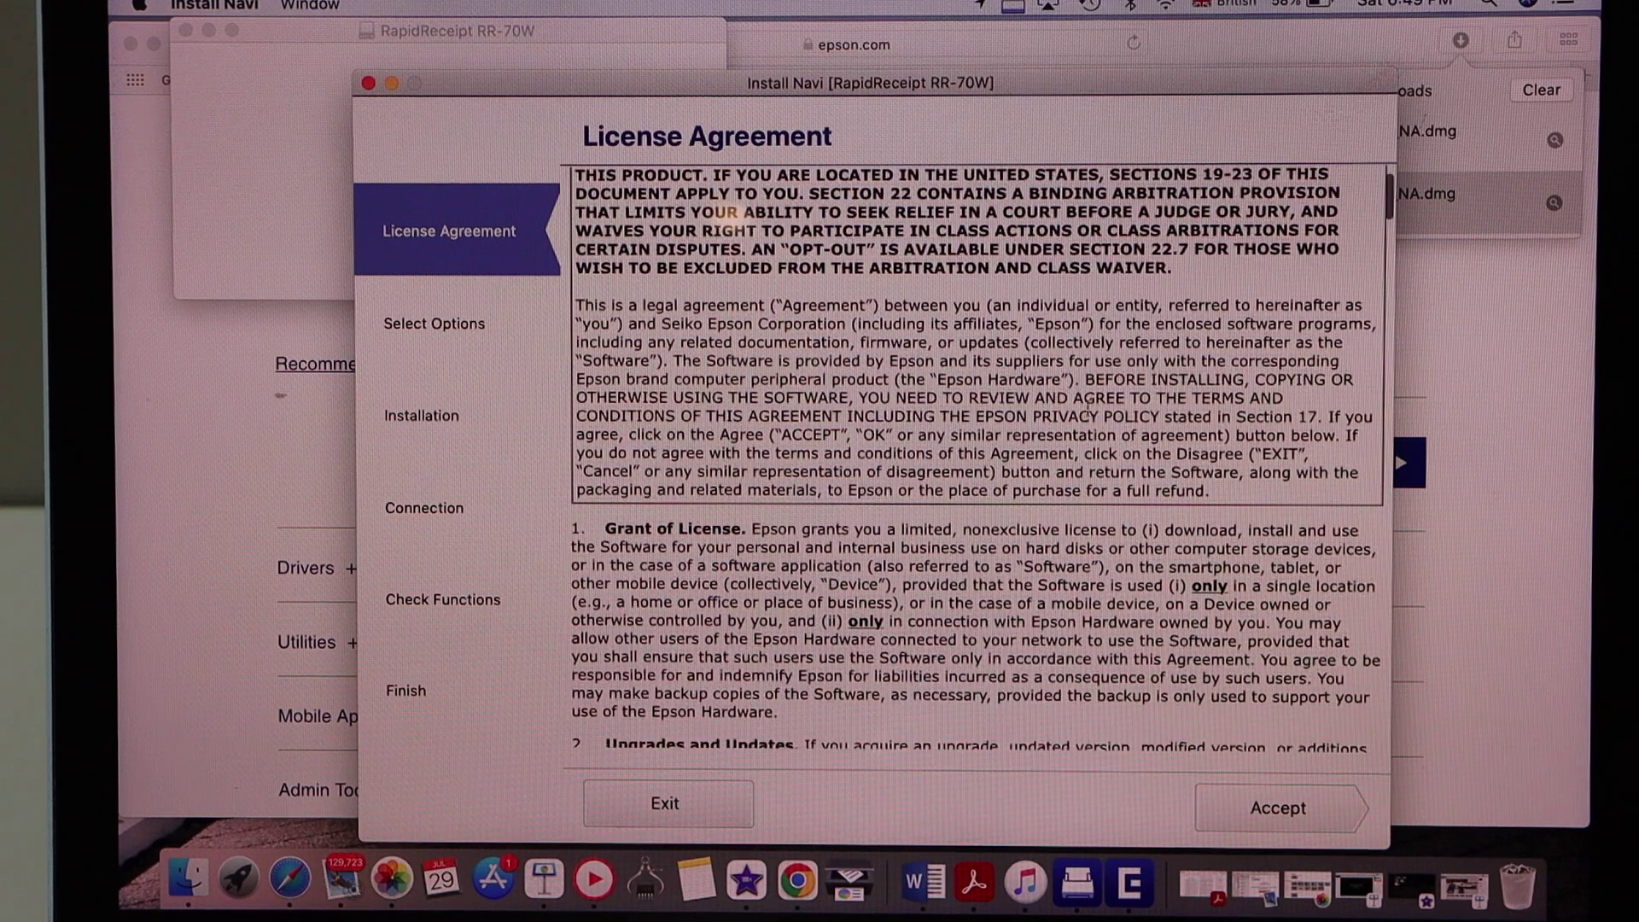
Step: Accept the Epson license agreement and opt out of sending usage information
click(1250, 807)
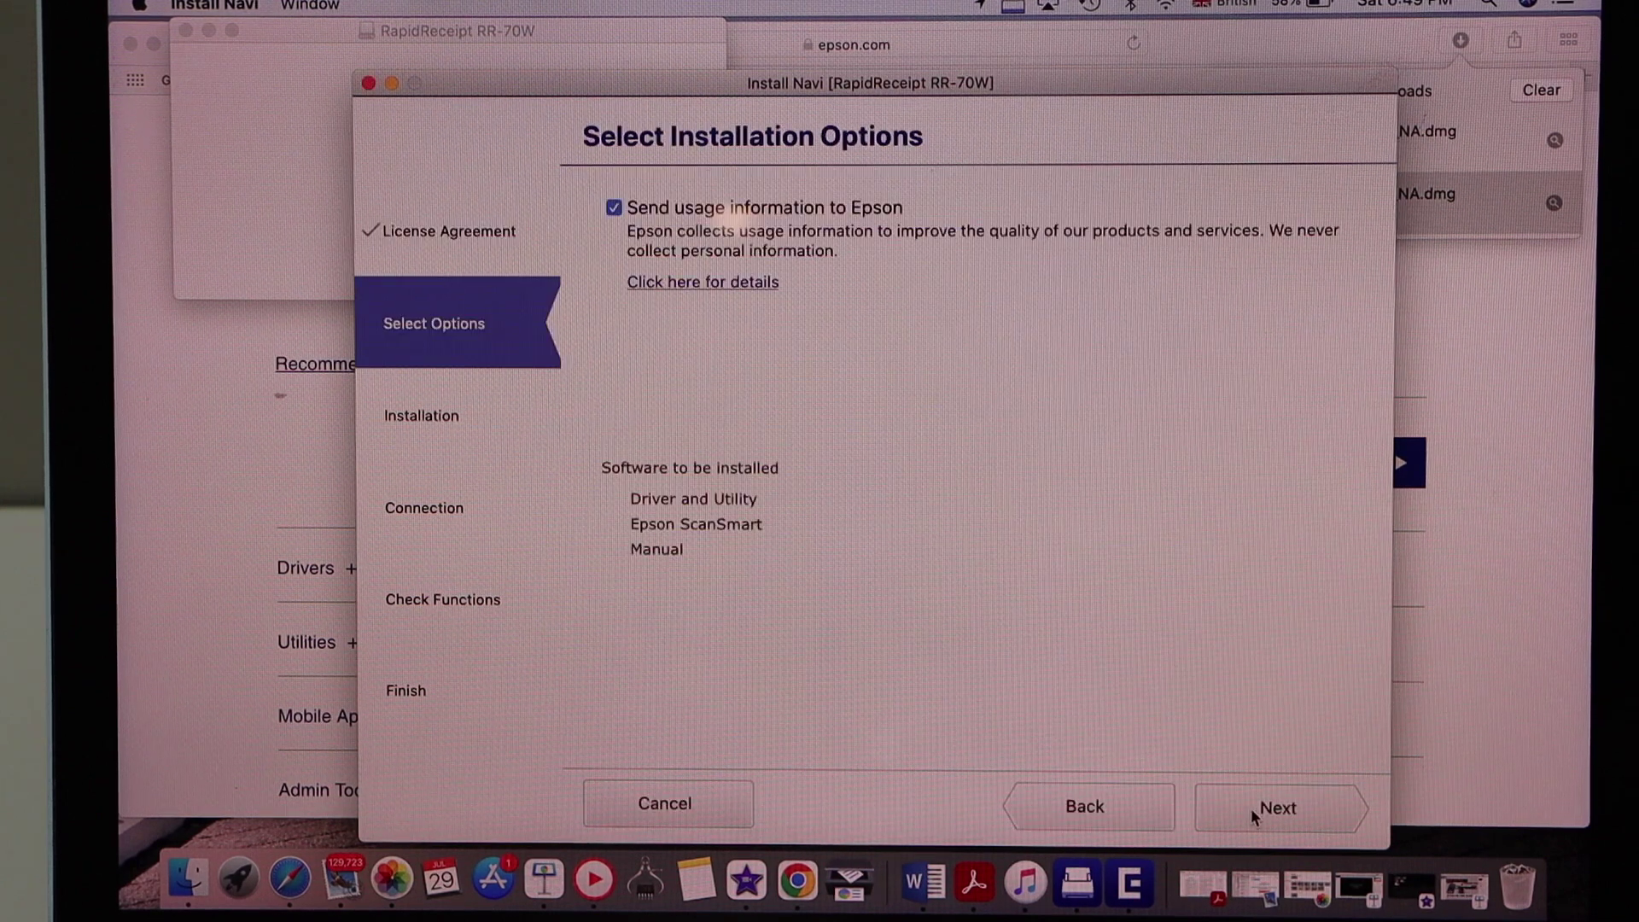
click(615, 206)
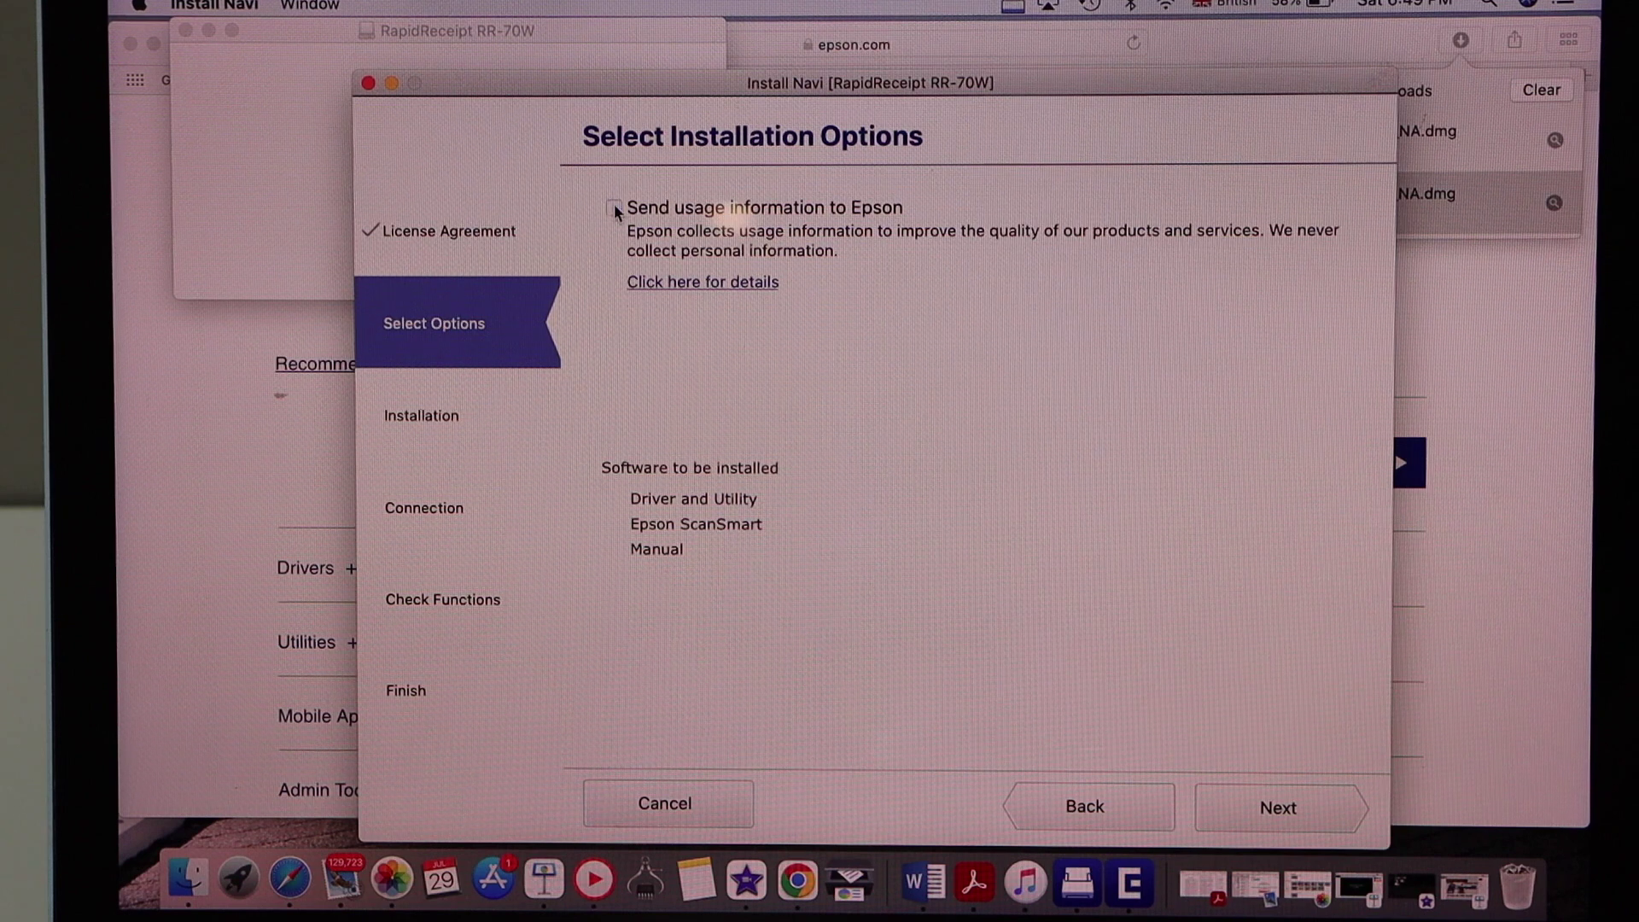
click(1276, 809)
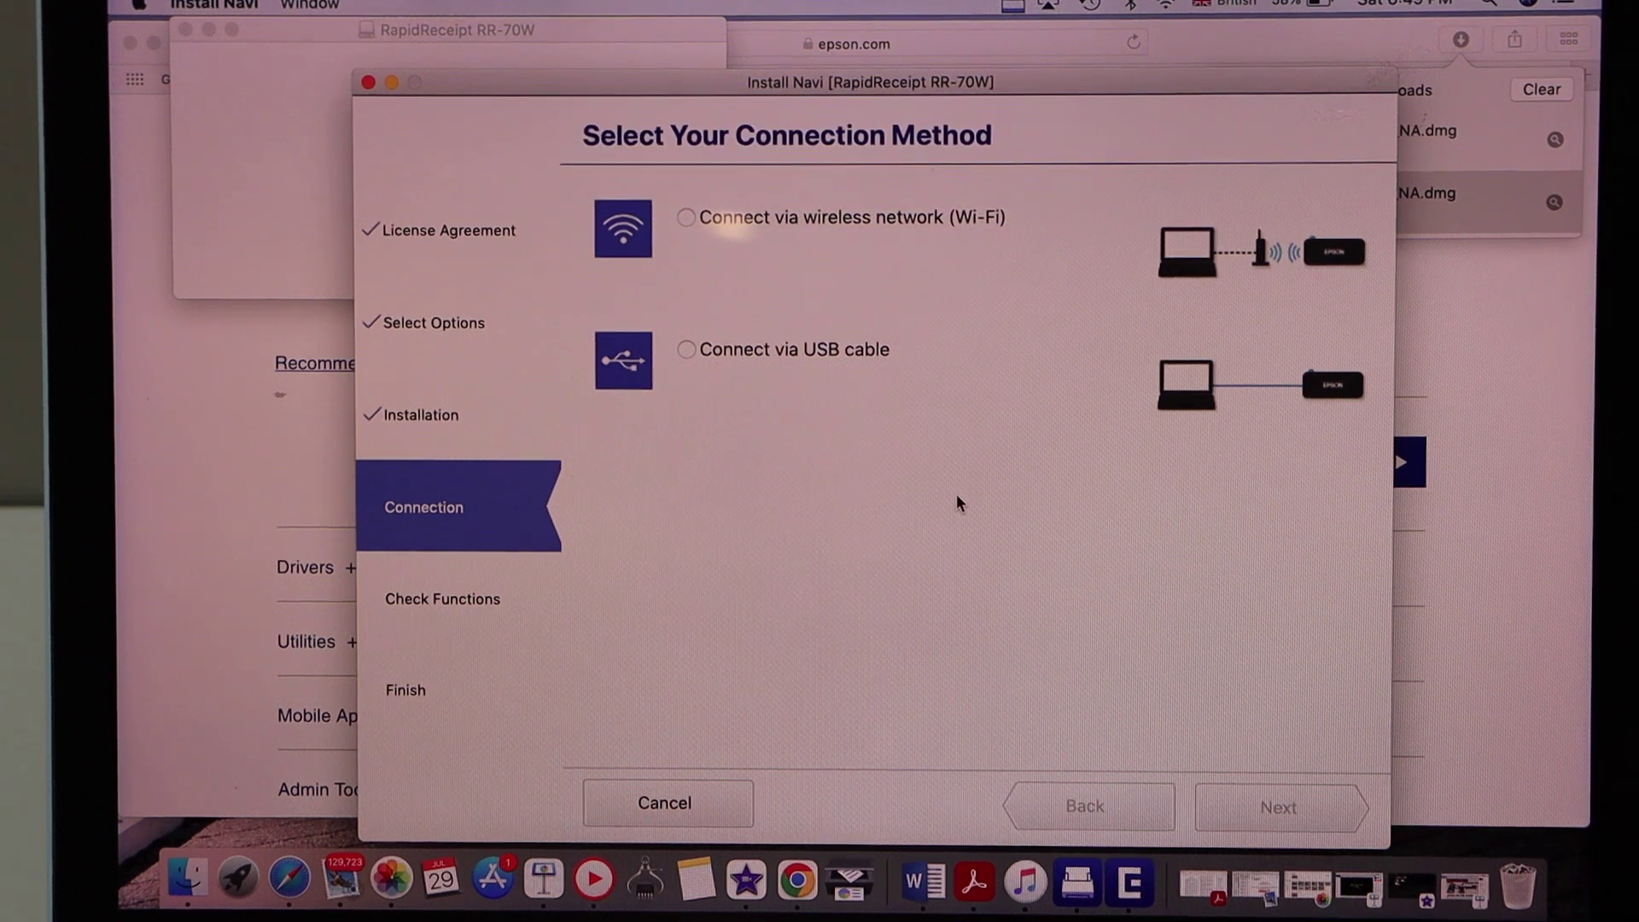
Step: Install the software with the 'Connect via USB cable' option until connection setup completes
click(684, 349)
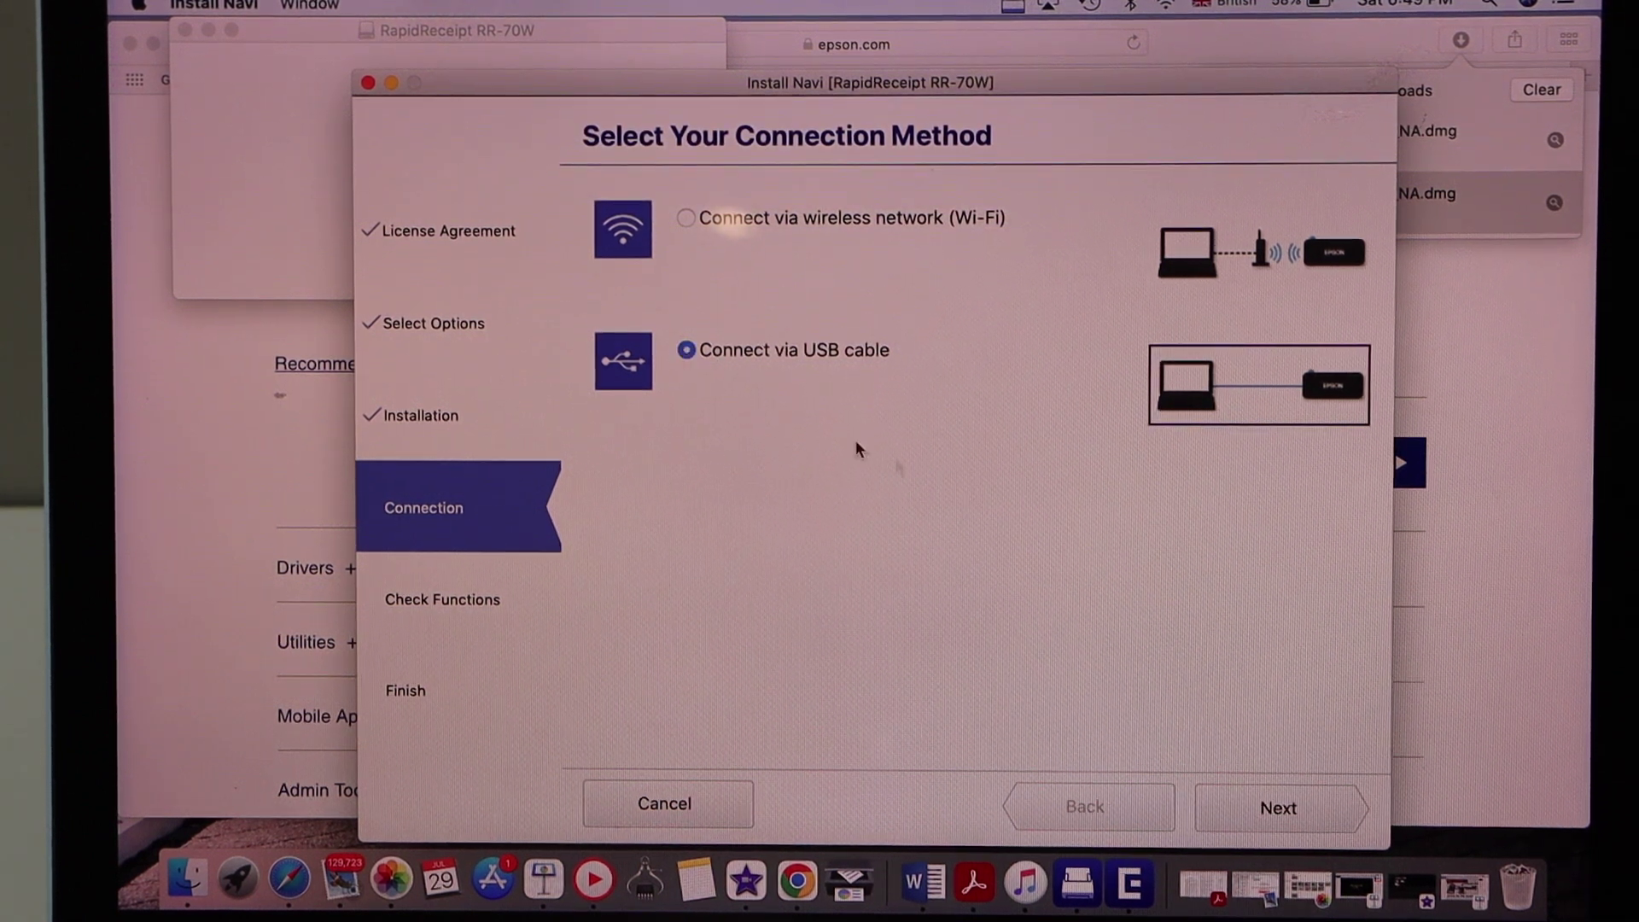
click(1280, 808)
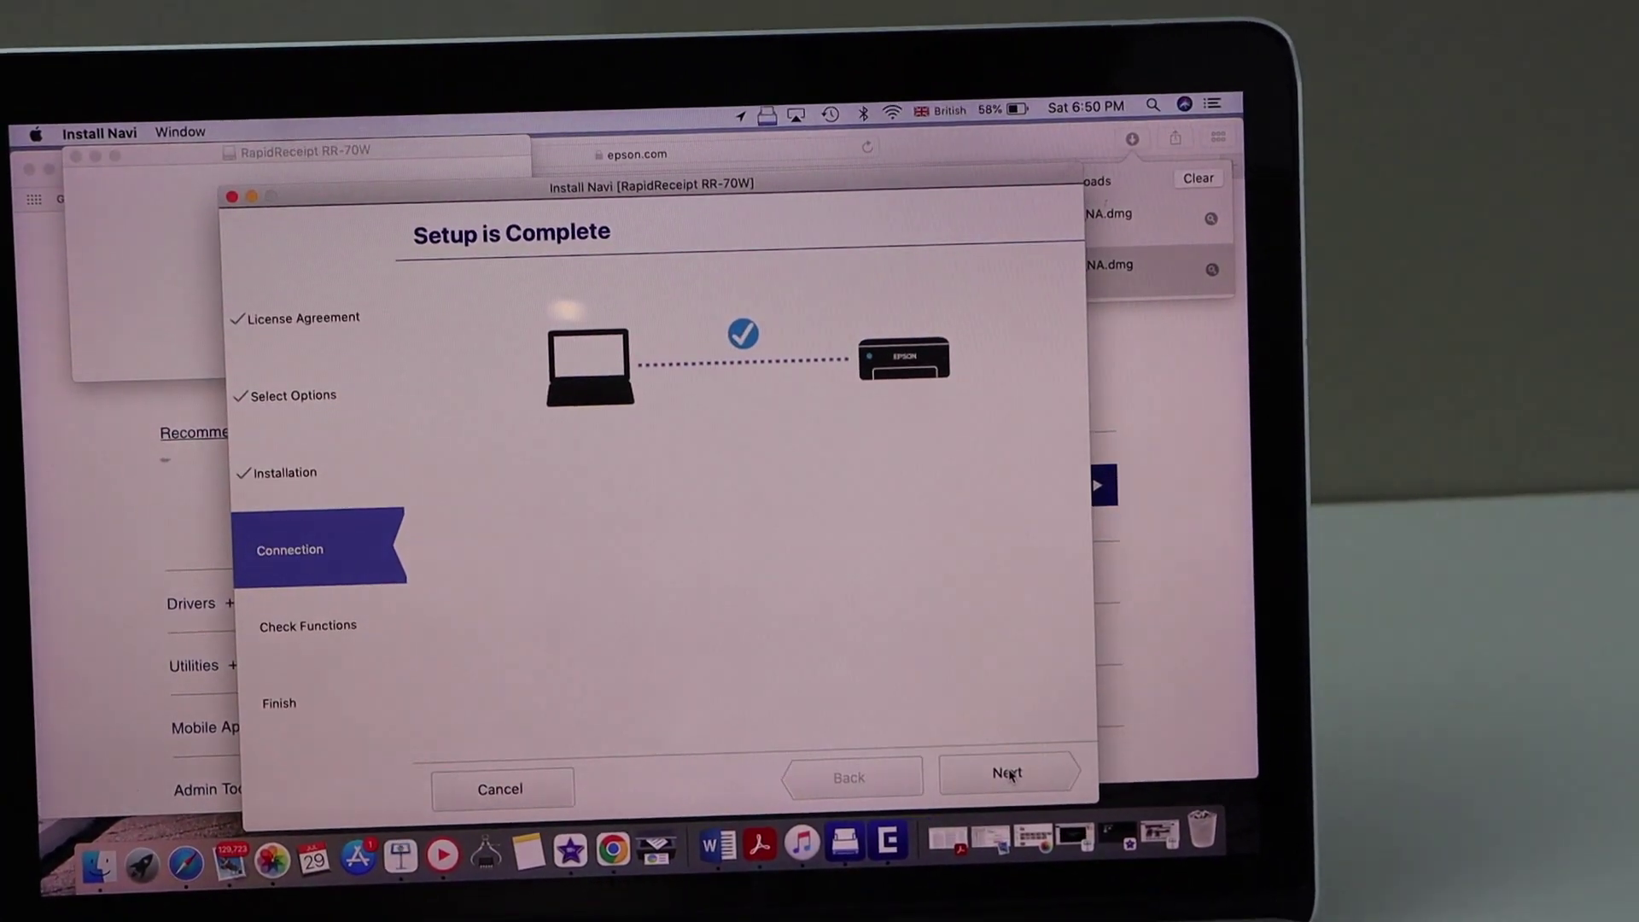
click(1010, 780)
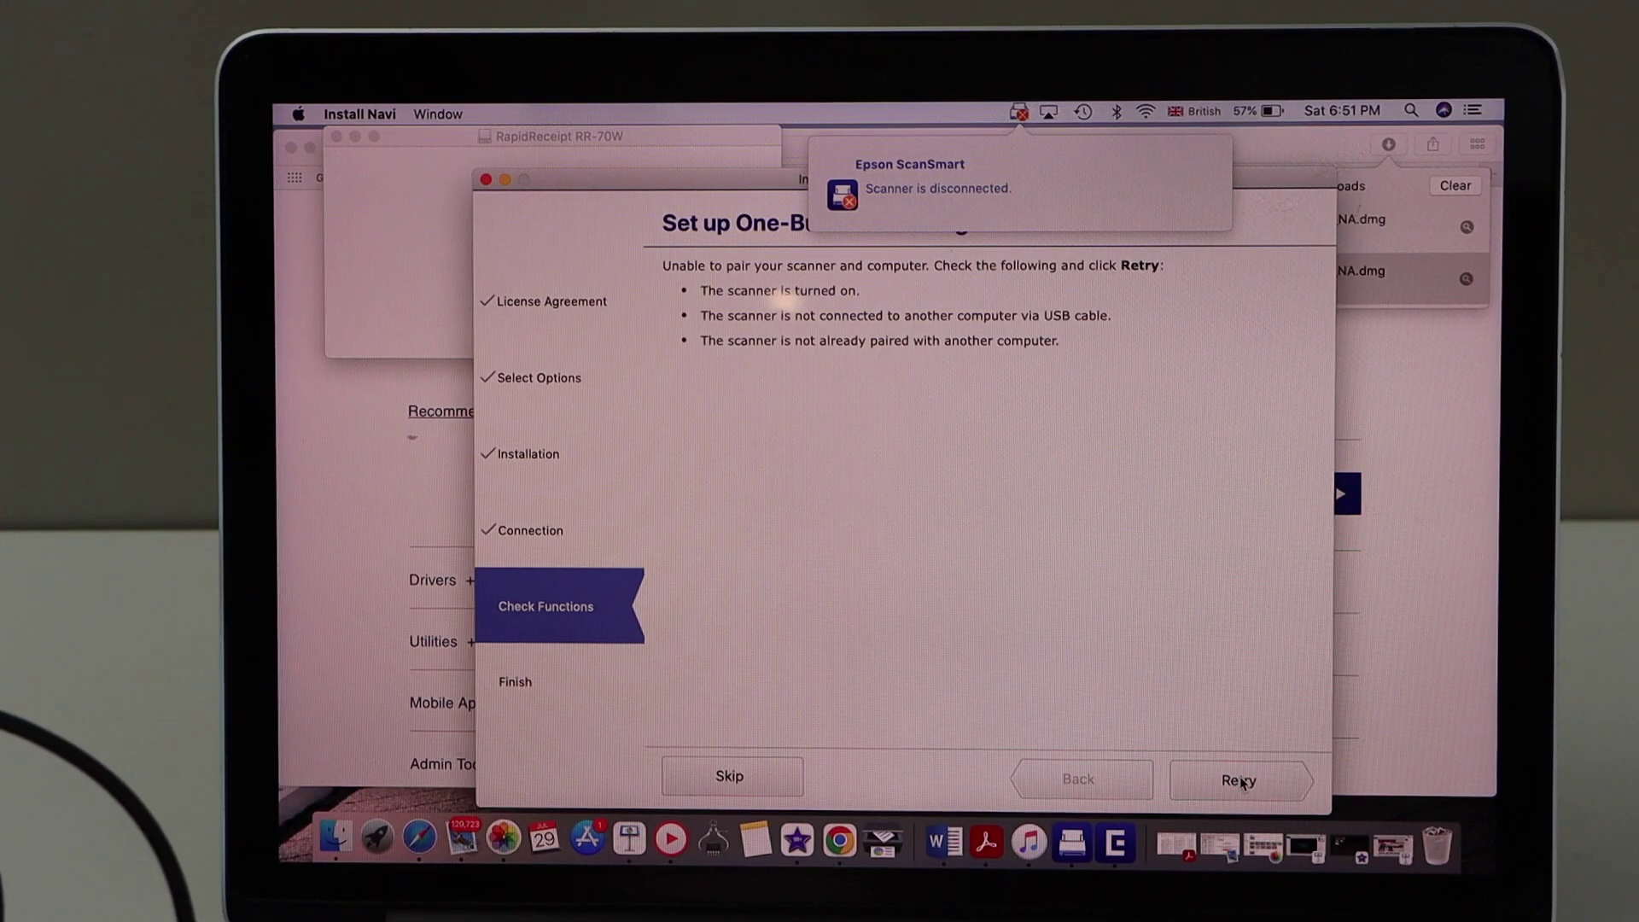
Step: Retry the failed one-button scanning pairing so ScanSmart detects the scanner
click(1239, 779)
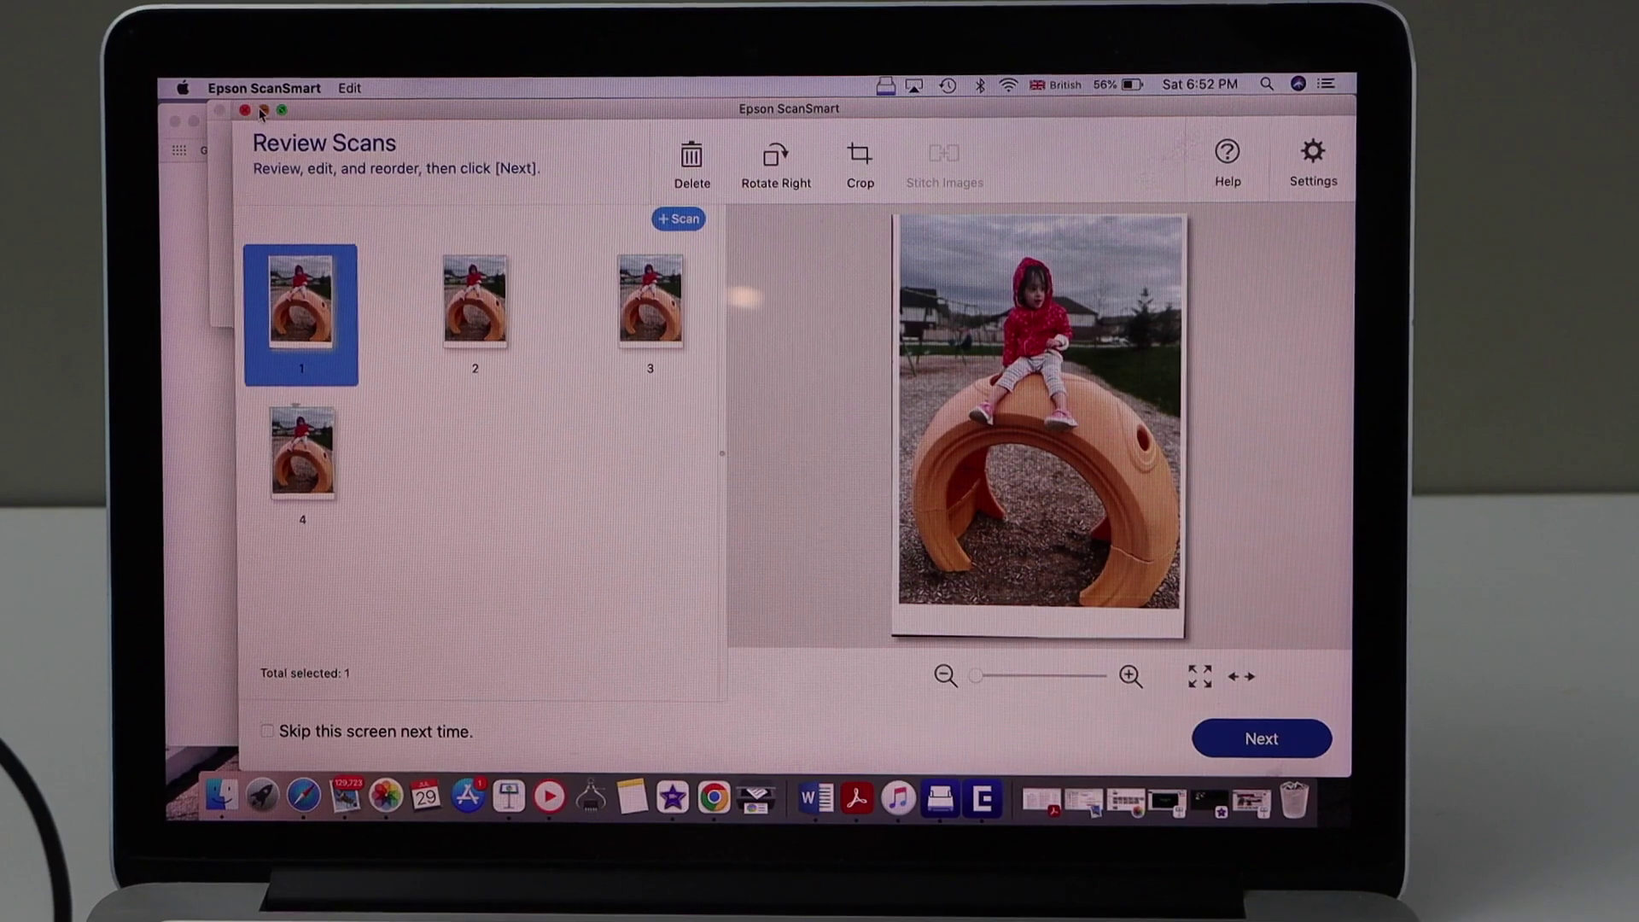
Step: Hide the Review Scans window, skip the remaining test scanning, and finish Install Navi
click(261, 110)
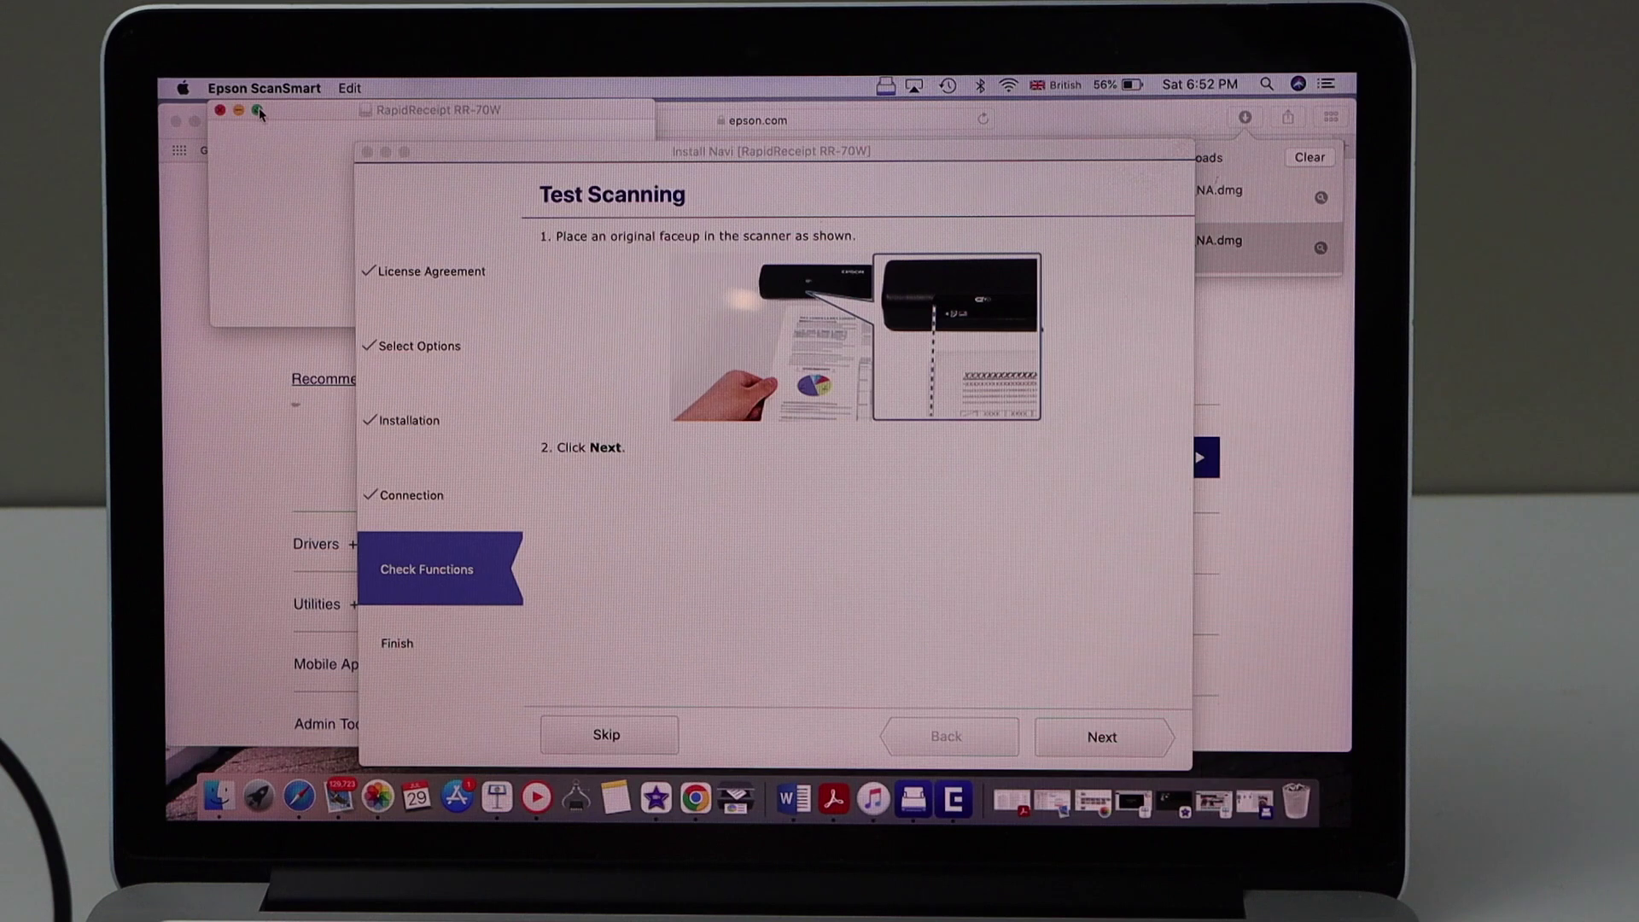
click(1105, 737)
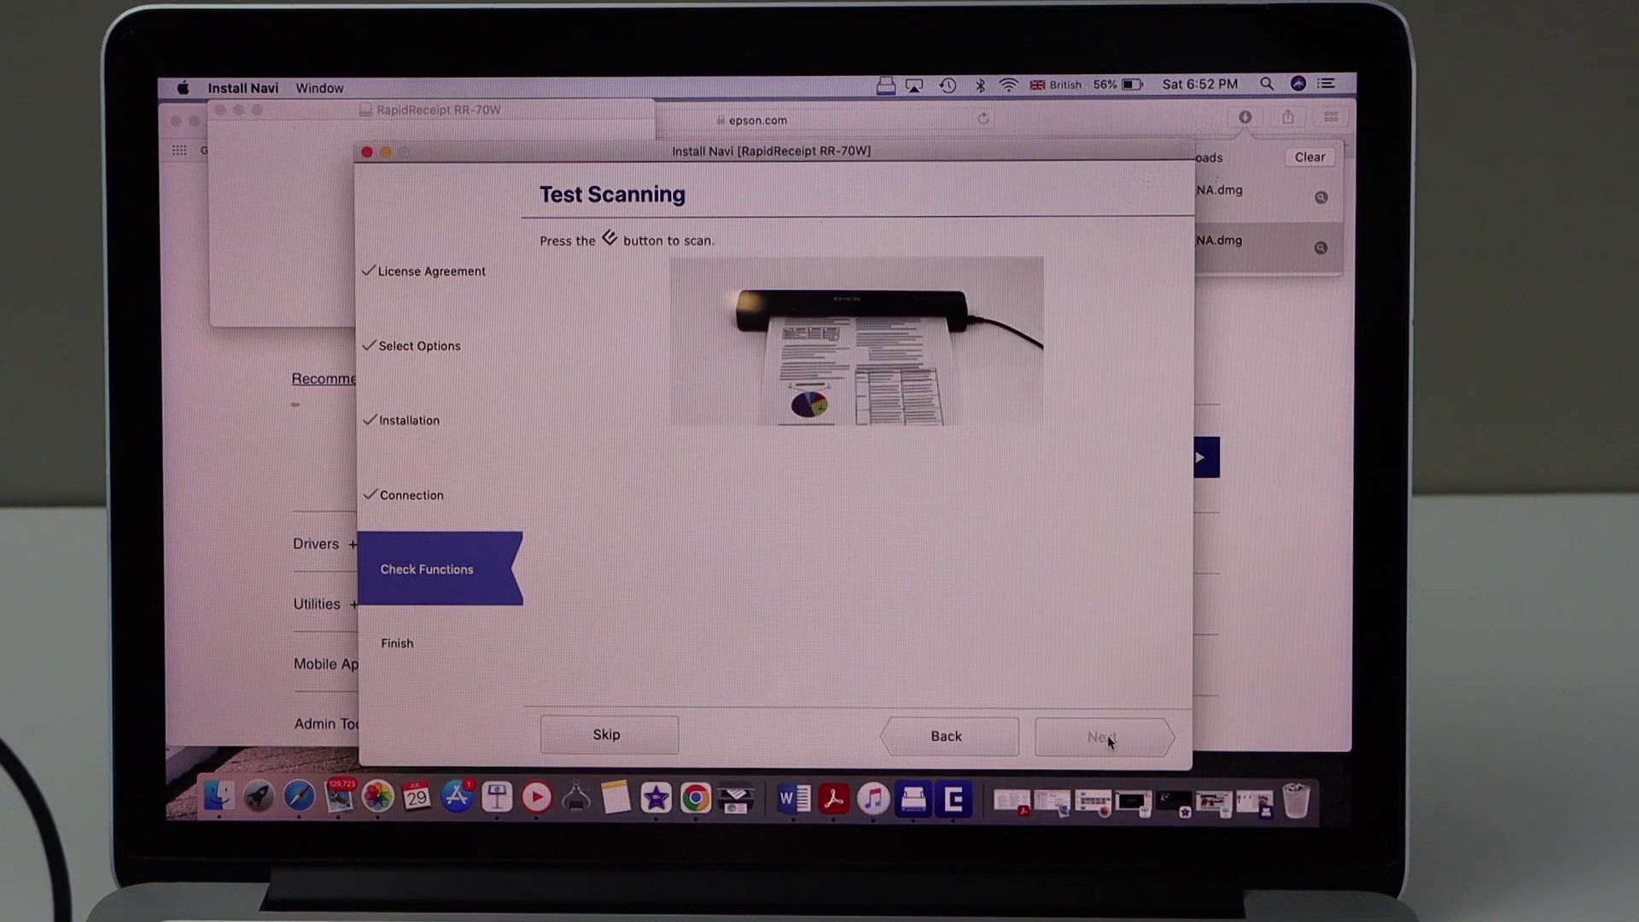
click(607, 736)
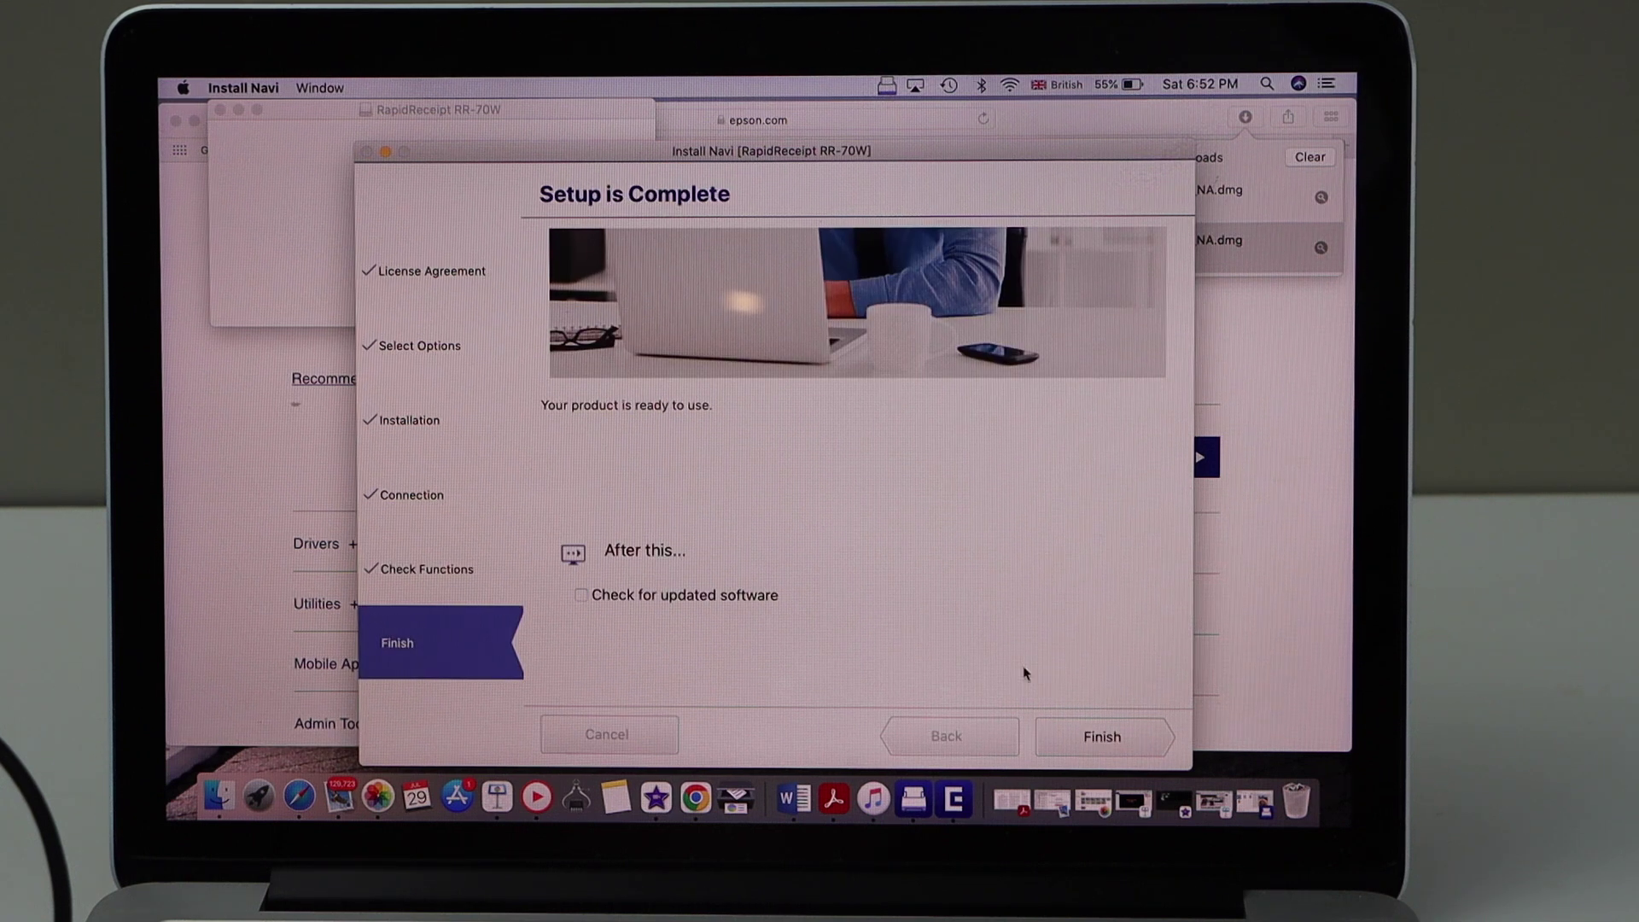
click(1104, 737)
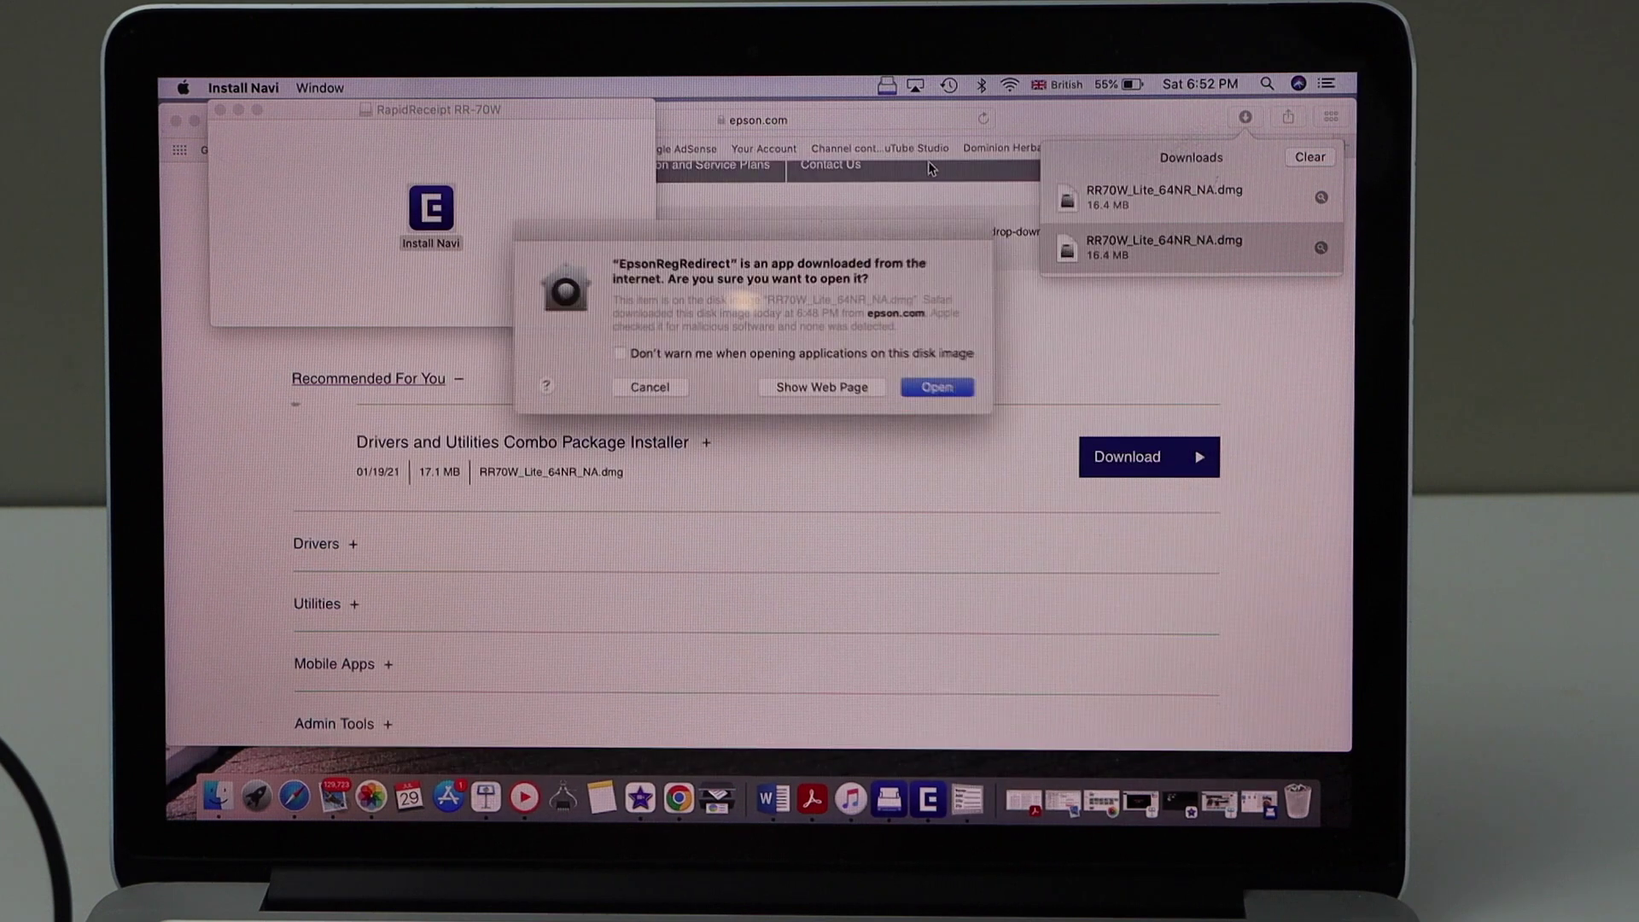
Step: Allow EpsonRegRedirect, close the registration and RapidReceipt RR-70W windows, and return to Safari
click(919, 388)
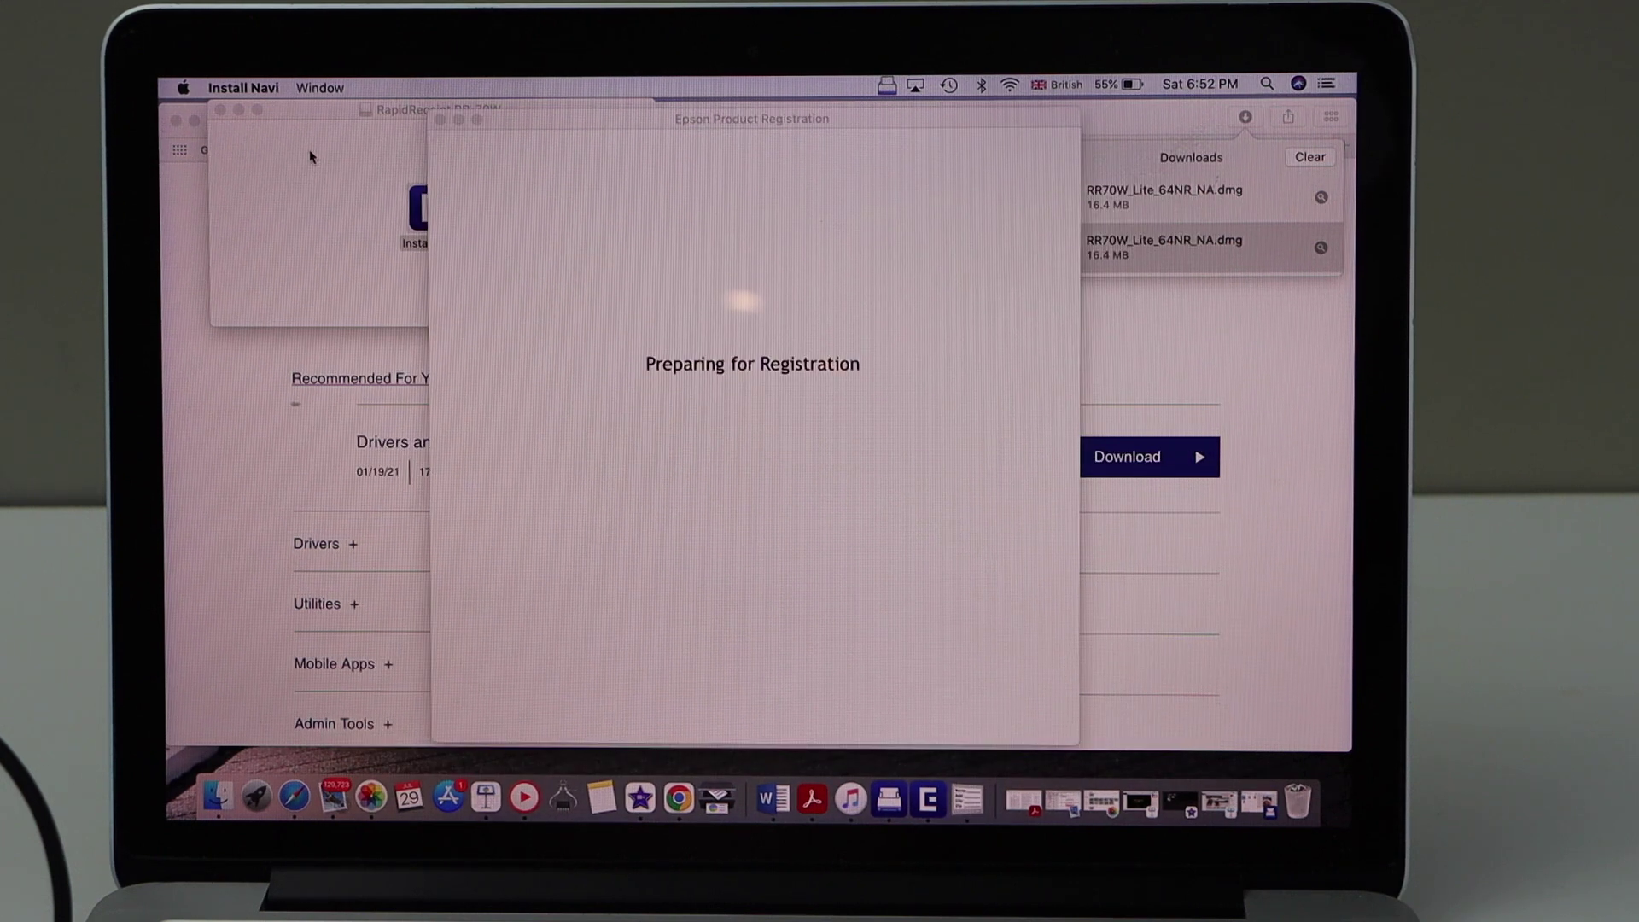
click(440, 118)
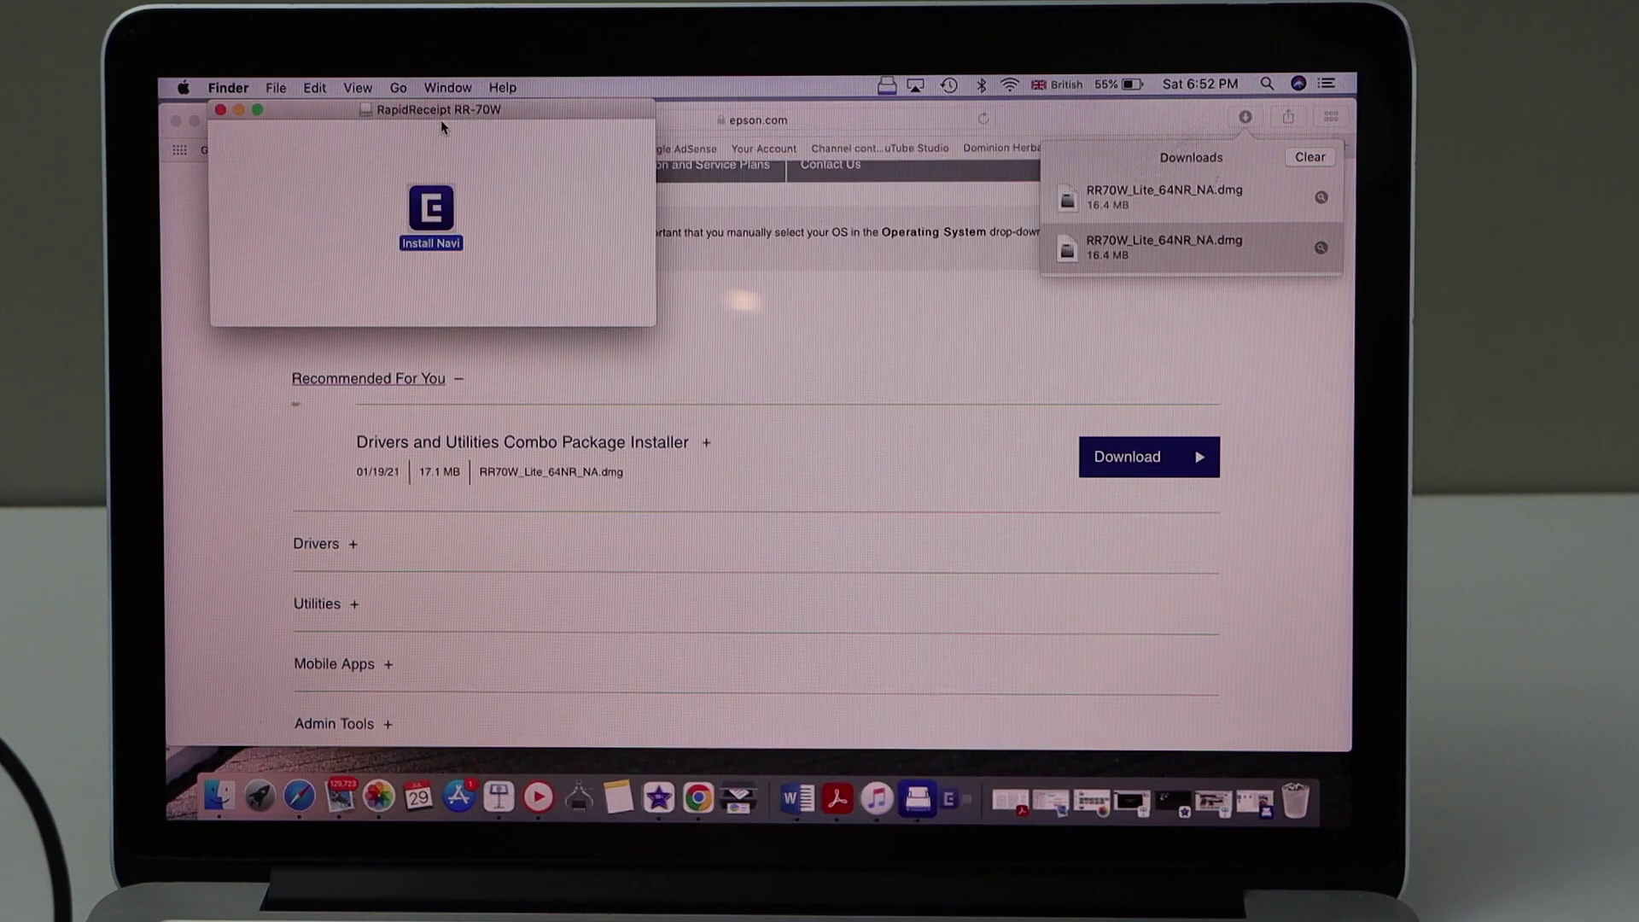
click(221, 111)
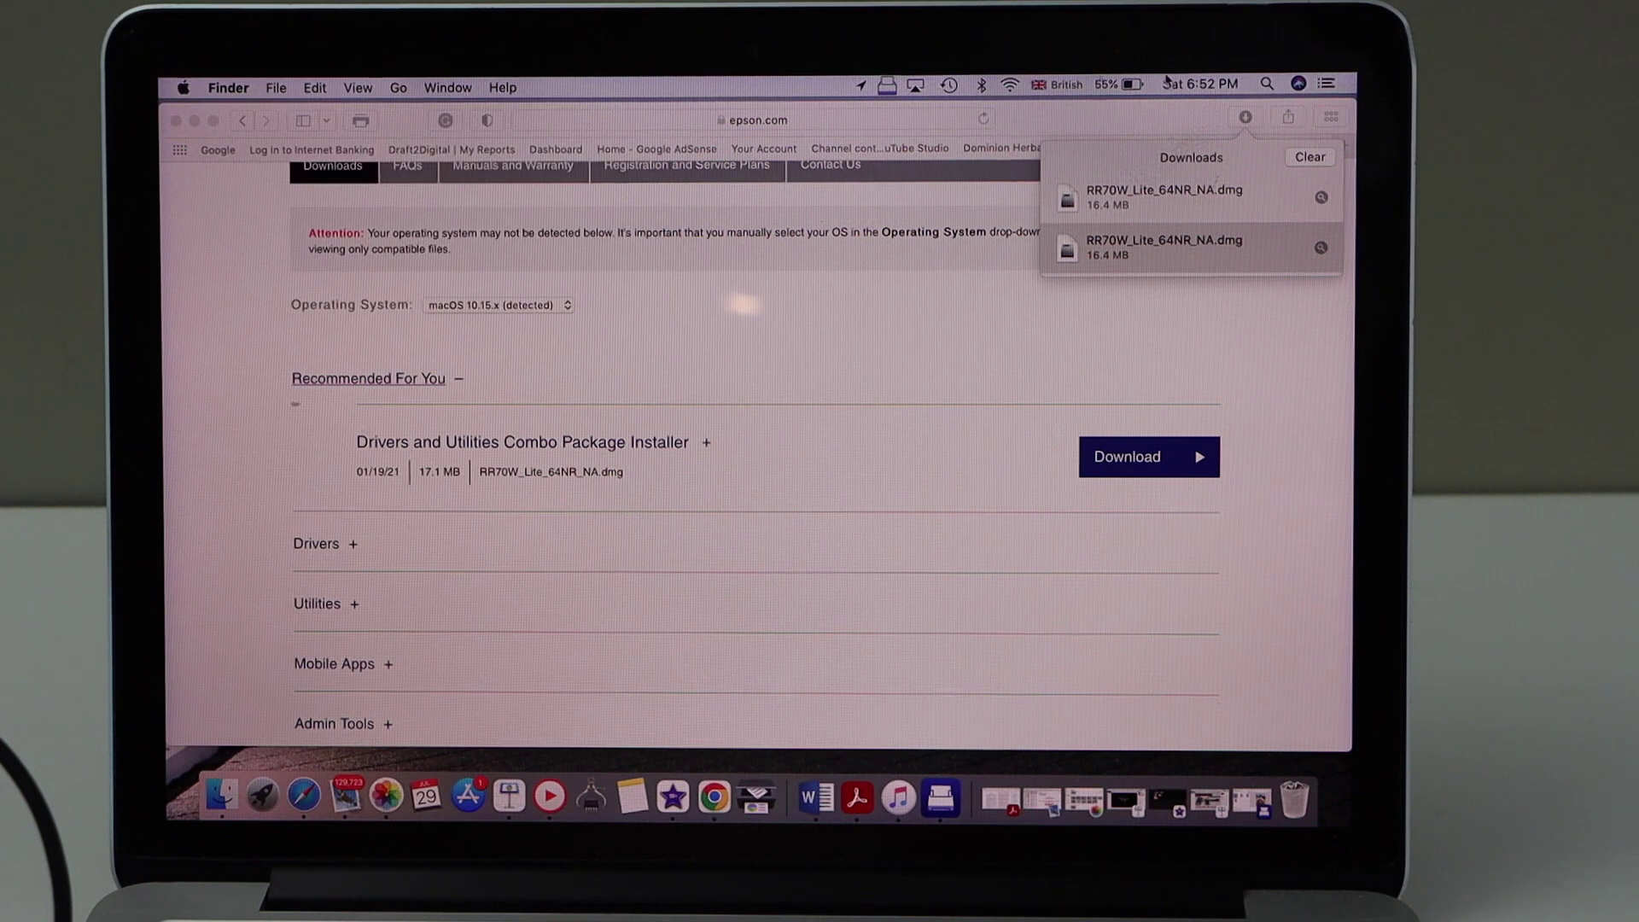
click(1273, 142)
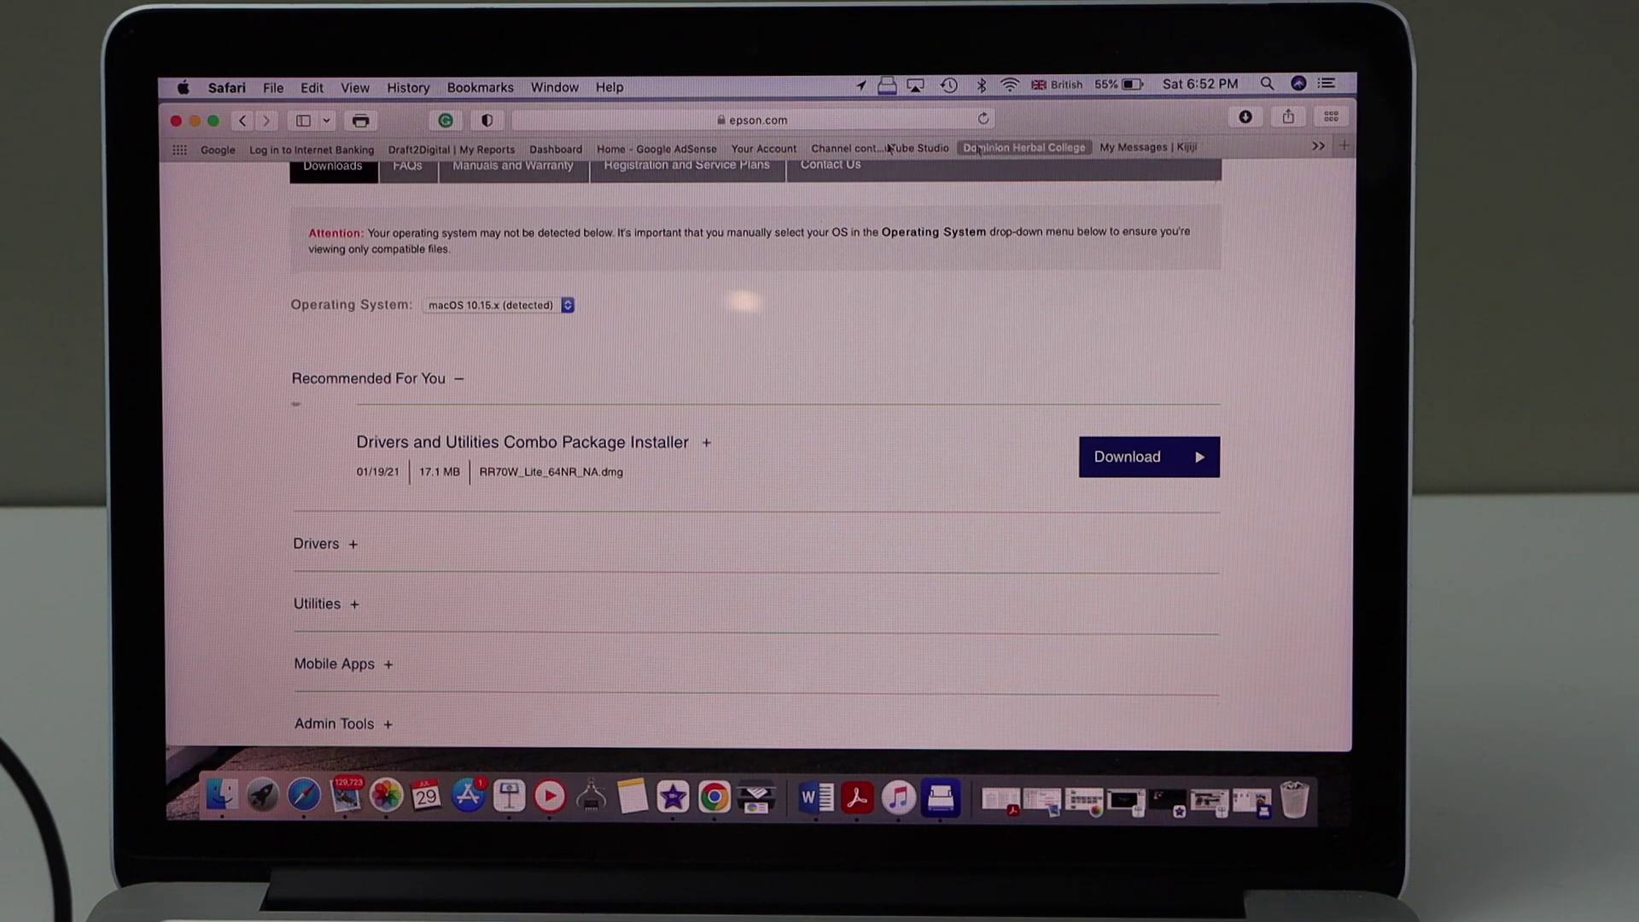